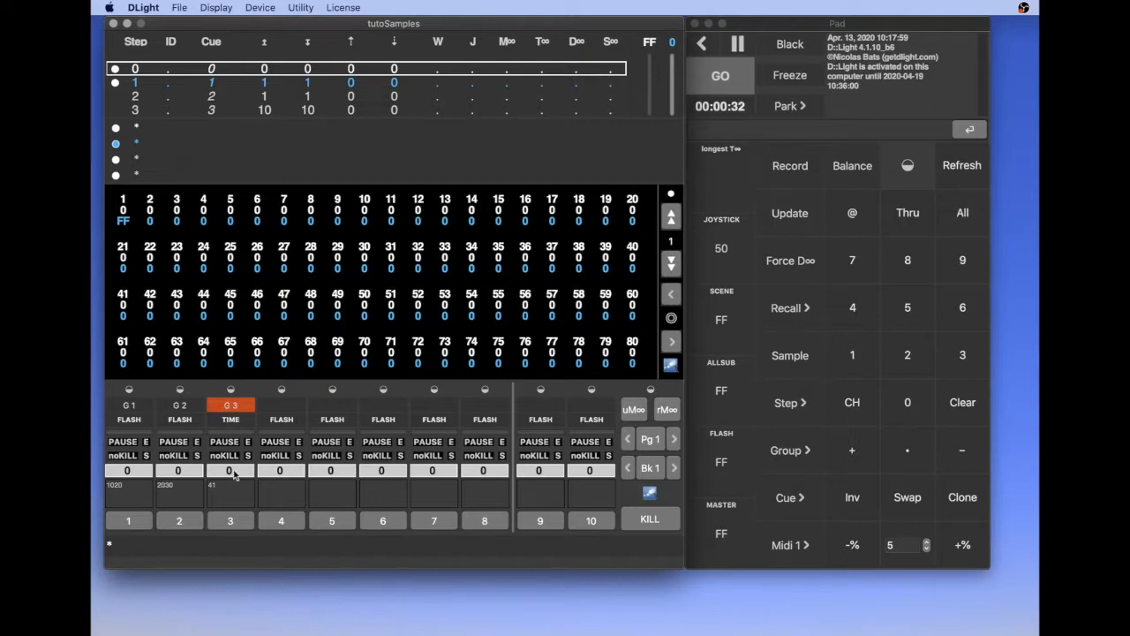
# Step: Toggle the orange G 3 state of submaster 3 off and back on, and test the flashes of submasters 1 and 2
pyautogui.moveTo(228, 470); pyautogui.dragTo(231, 387)
pyautogui.click(230, 405)
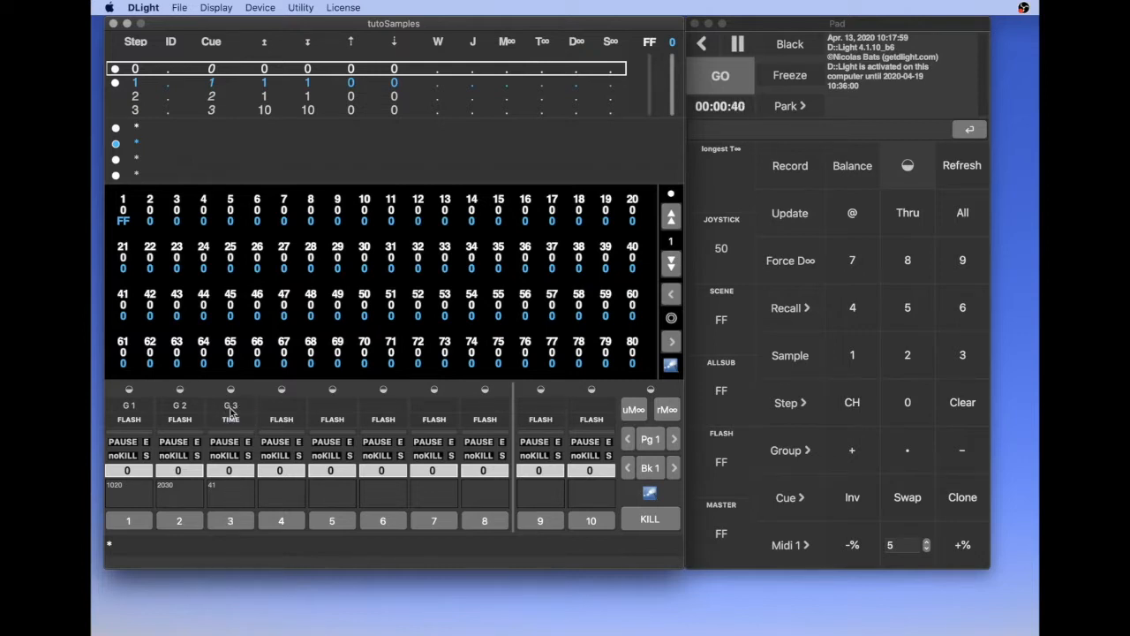
pyautogui.click(228, 406)
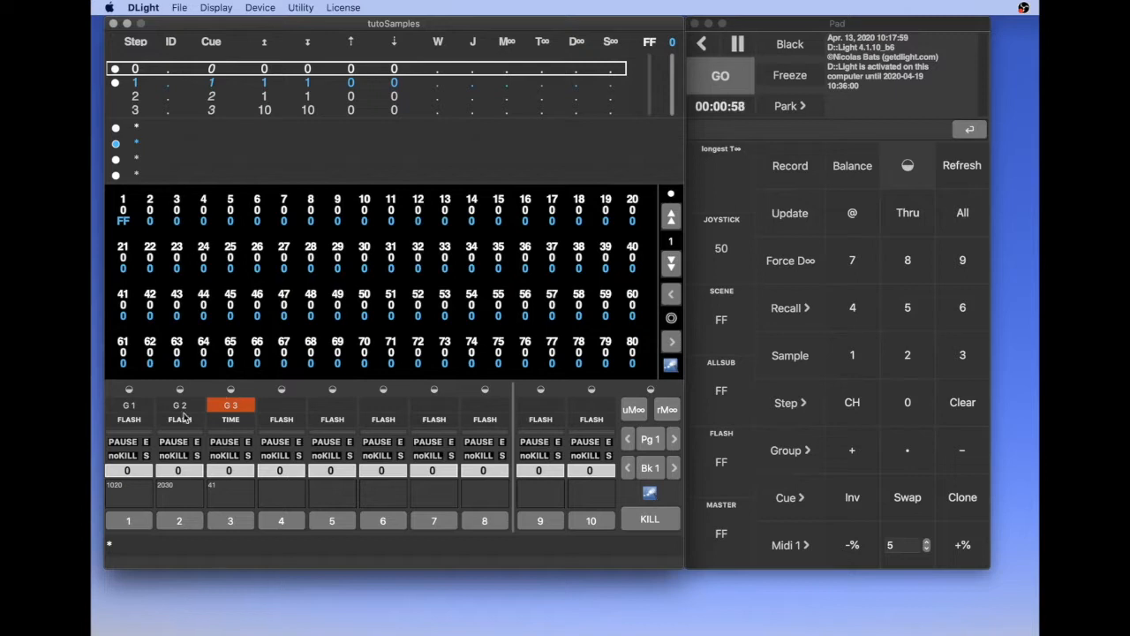
pyautogui.click(129, 420)
pyautogui.click(189, 420)
# Step: Start recording Sample 1 for all channels with the FOCUS and COLOUR FullForce options enabled
pyautogui.click(788, 357)
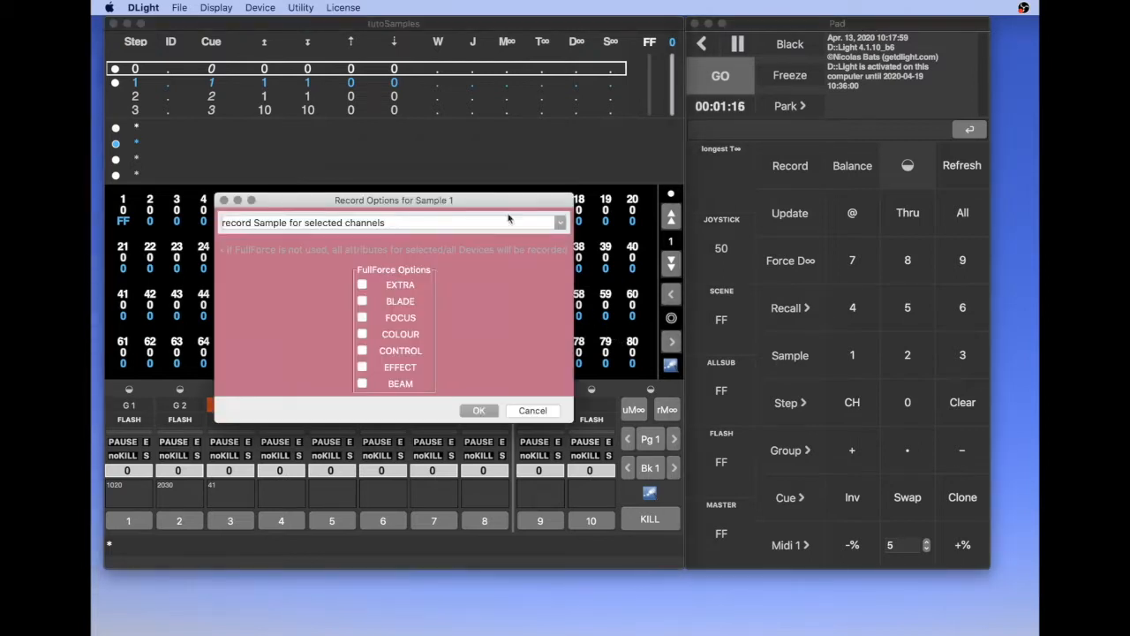
pyautogui.moveTo(500, 202); pyautogui.dragTo(529, 202)
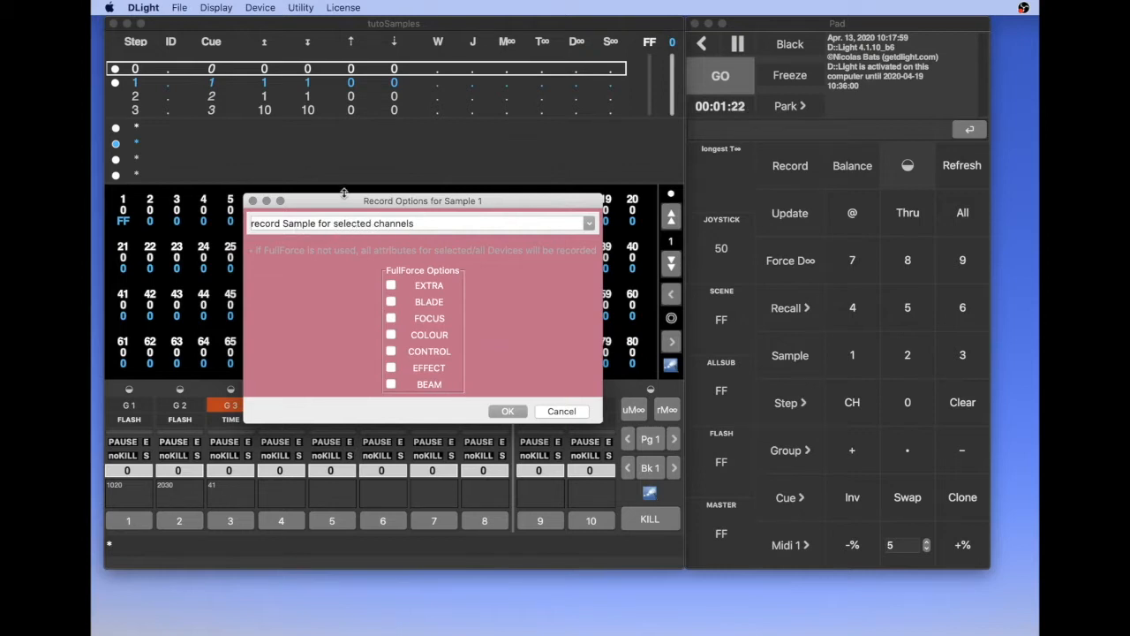
pyautogui.click(585, 223)
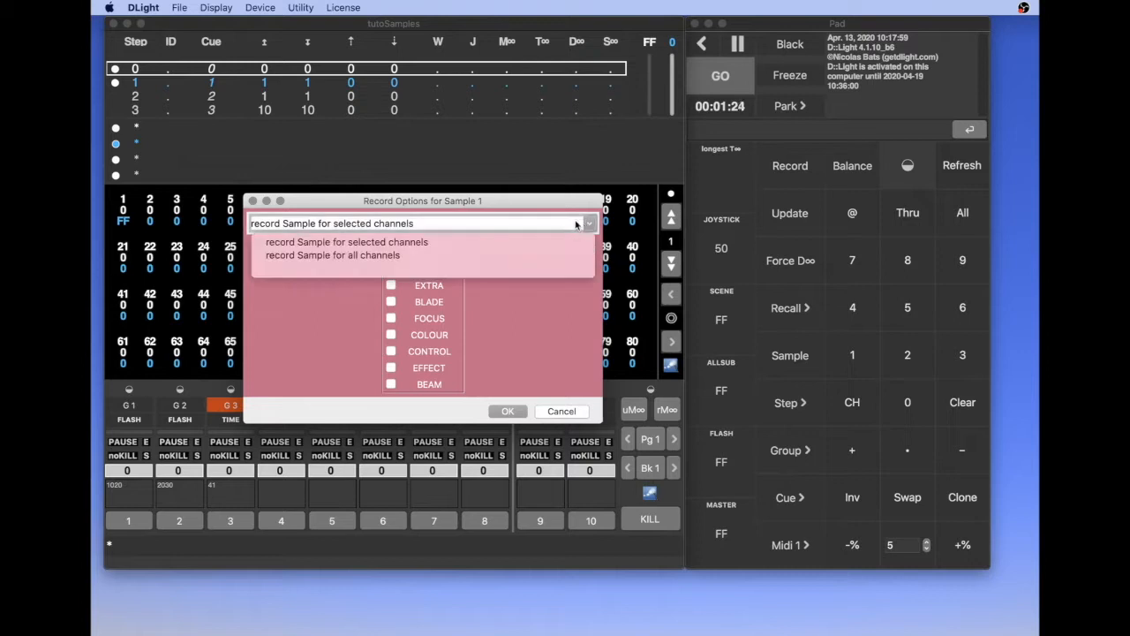
pyautogui.click(386, 255)
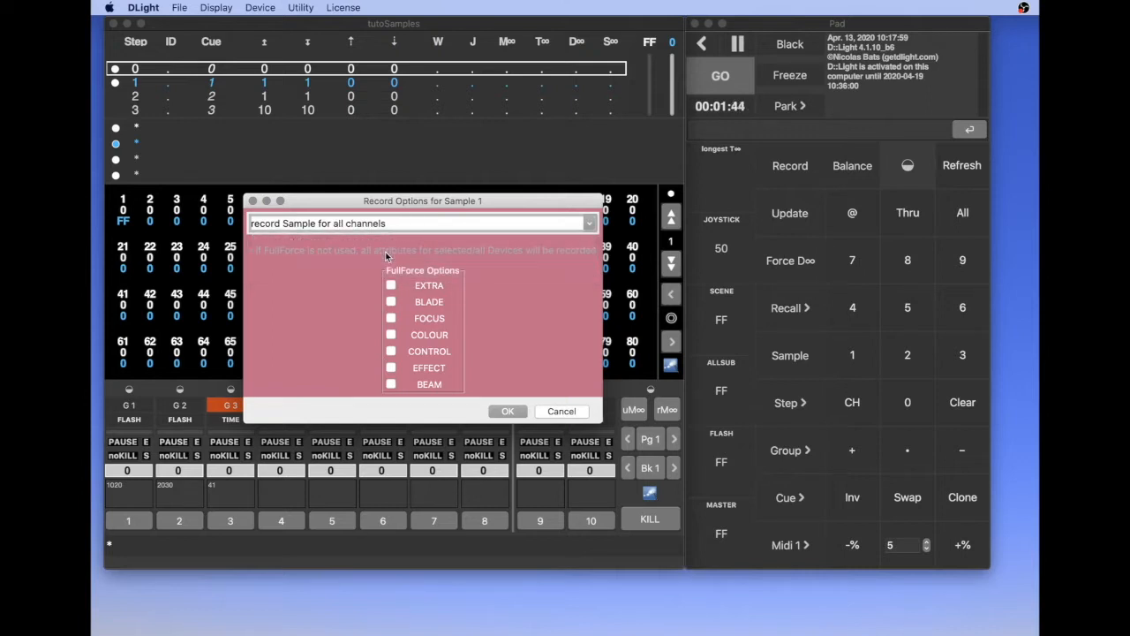
pyautogui.moveTo(332, 203); pyautogui.dragTo(475, 111)
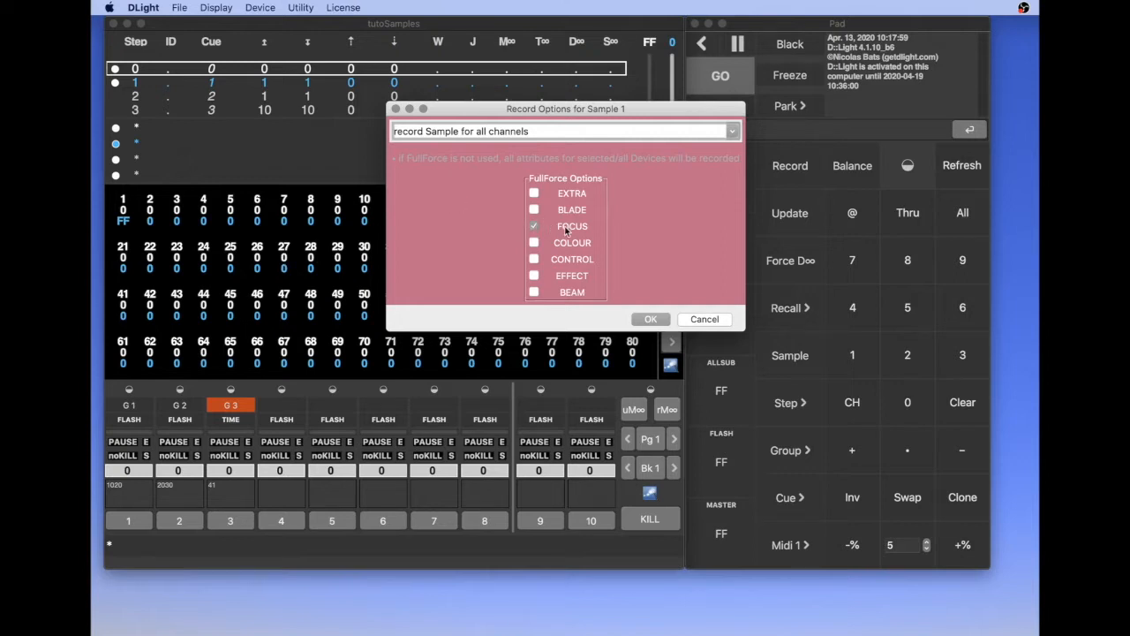
pyautogui.click(534, 243)
pyautogui.click(649, 319)
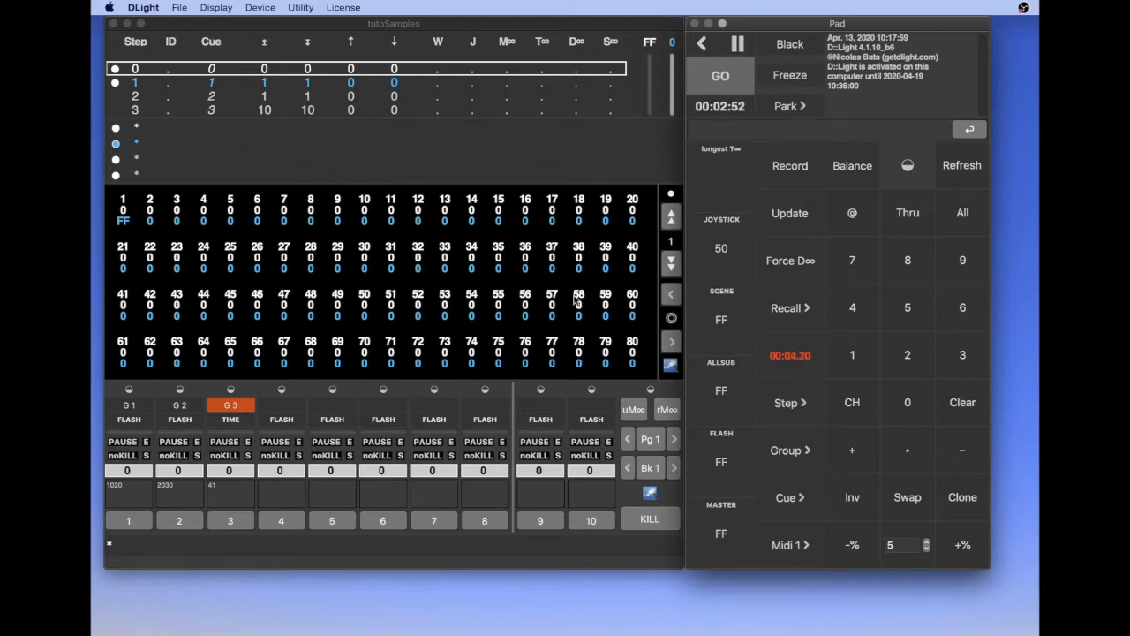
# Step: Flash submasters 1 and 2 while the sample records, and run the sequence to step 1
pyautogui.click(186, 422)
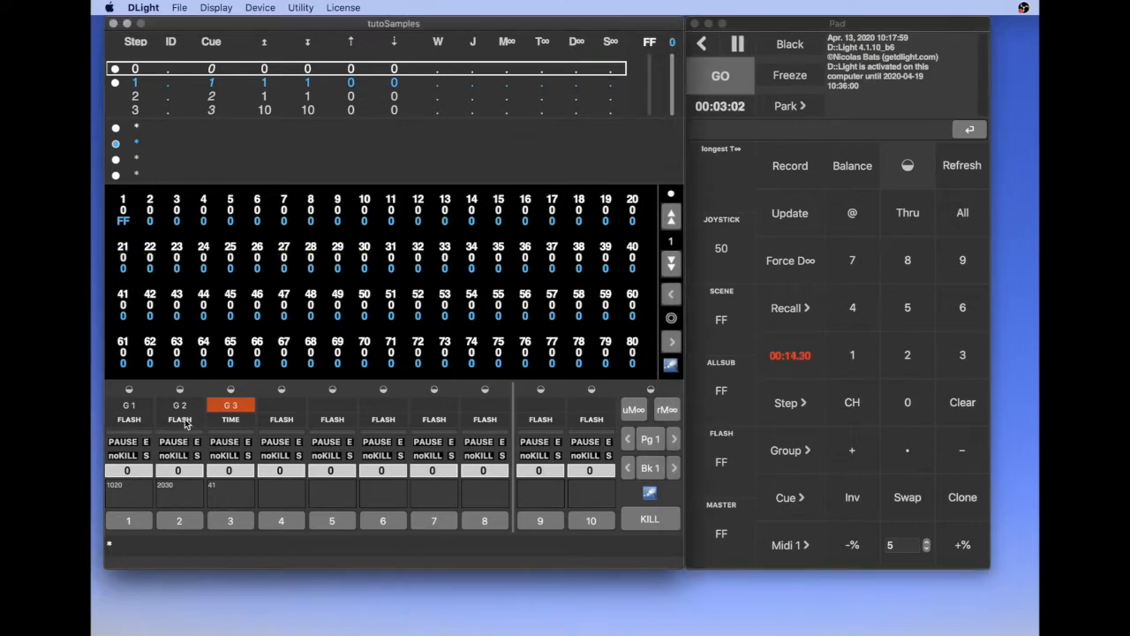
pyautogui.click(138, 424)
pyautogui.click(181, 422)
pyautogui.click(183, 422)
pyautogui.moveTo(180, 471)
pyautogui.mouseDown()
pyautogui.moveTo(169, 304)
pyautogui.moveTo(174, 477)
pyautogui.mouseUp()
pyautogui.press('space')
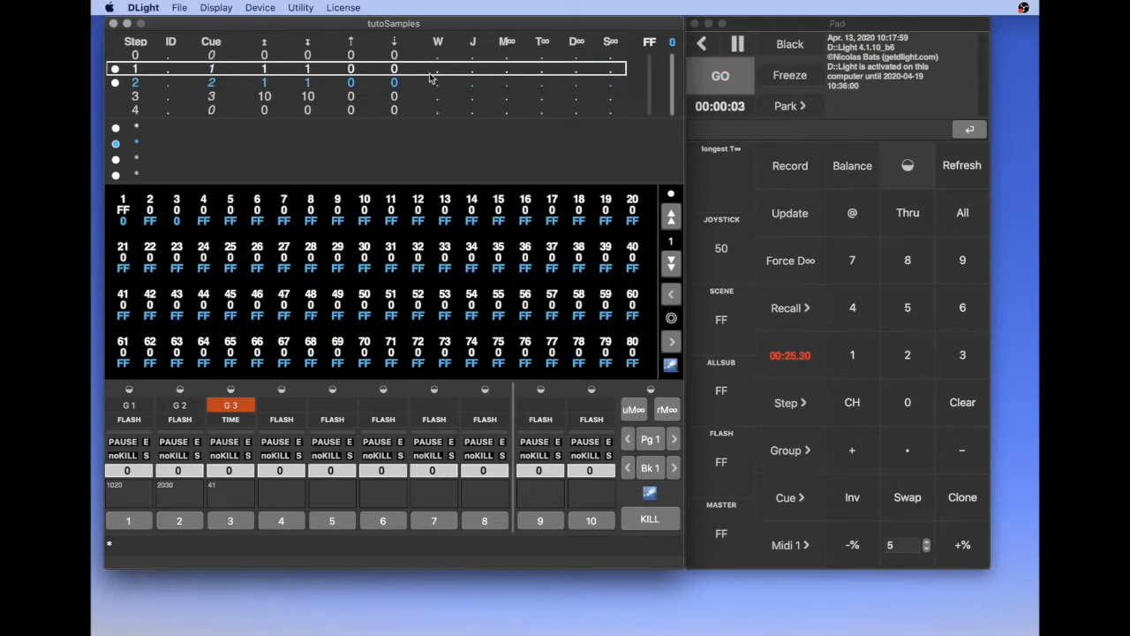
# Step: Raise submaster 3 to FF and run the sequence through steps 2 and 3
pyautogui.click(225, 473)
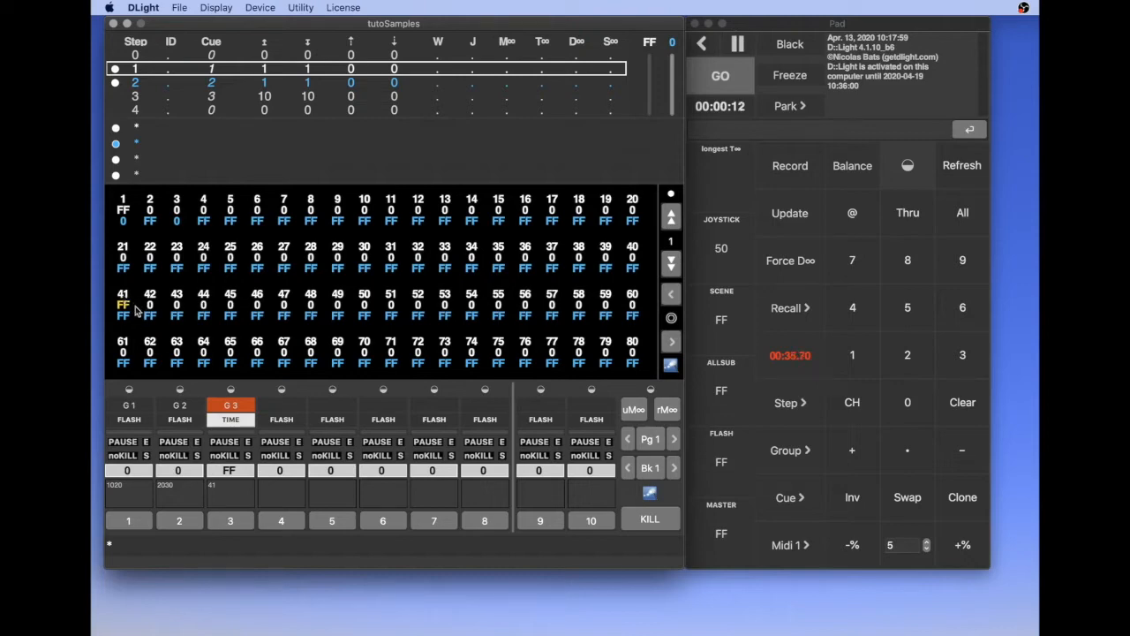
pyautogui.press('space')
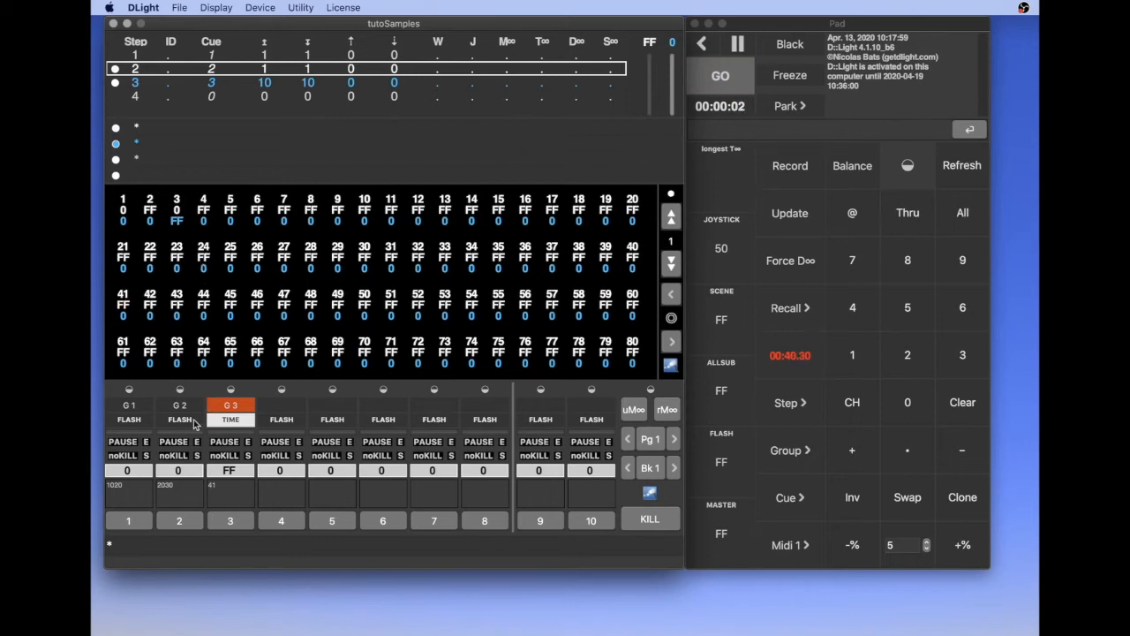
pyautogui.press('space')
# Step: Flash submaster 2 repeatedly during the crossfade to step 3
pyautogui.click(180, 420)
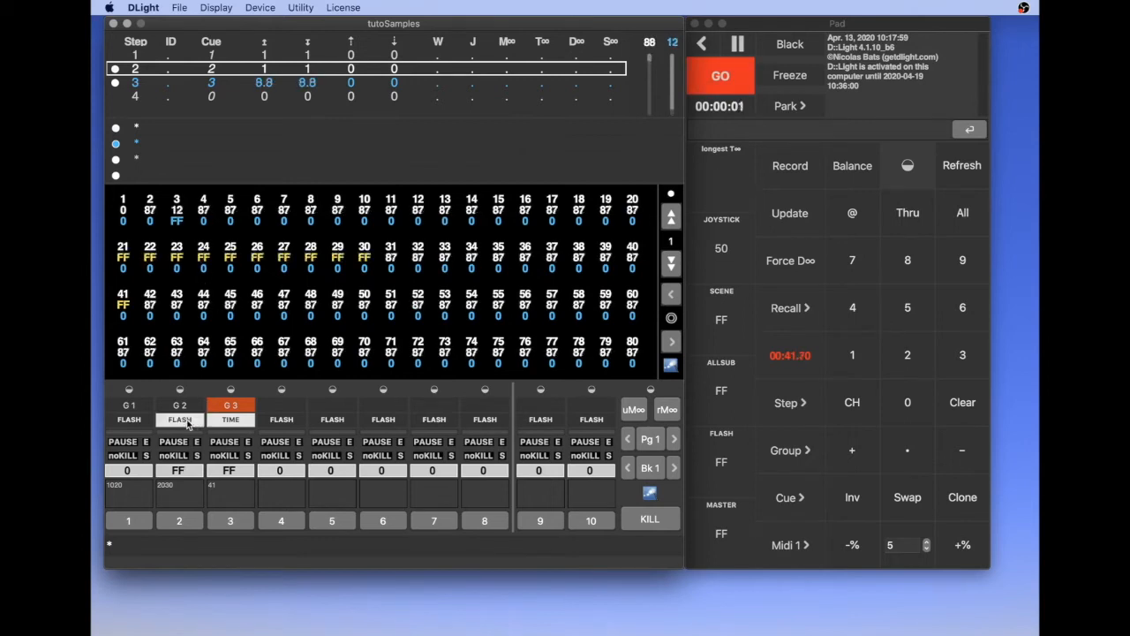
pyautogui.click(187, 421)
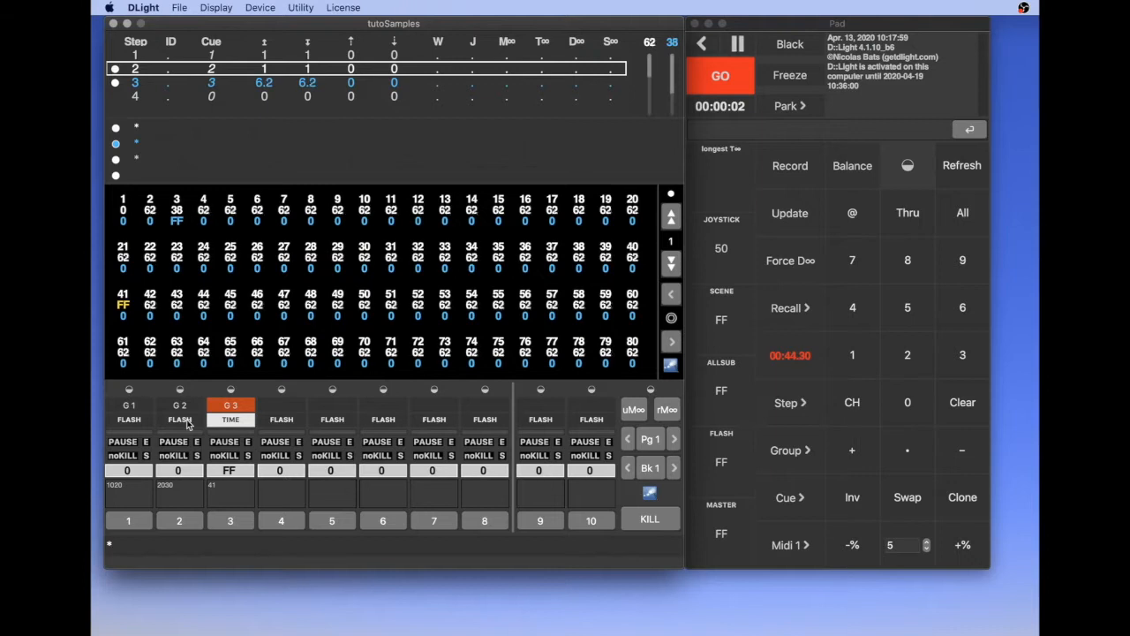
pyautogui.click(186, 422)
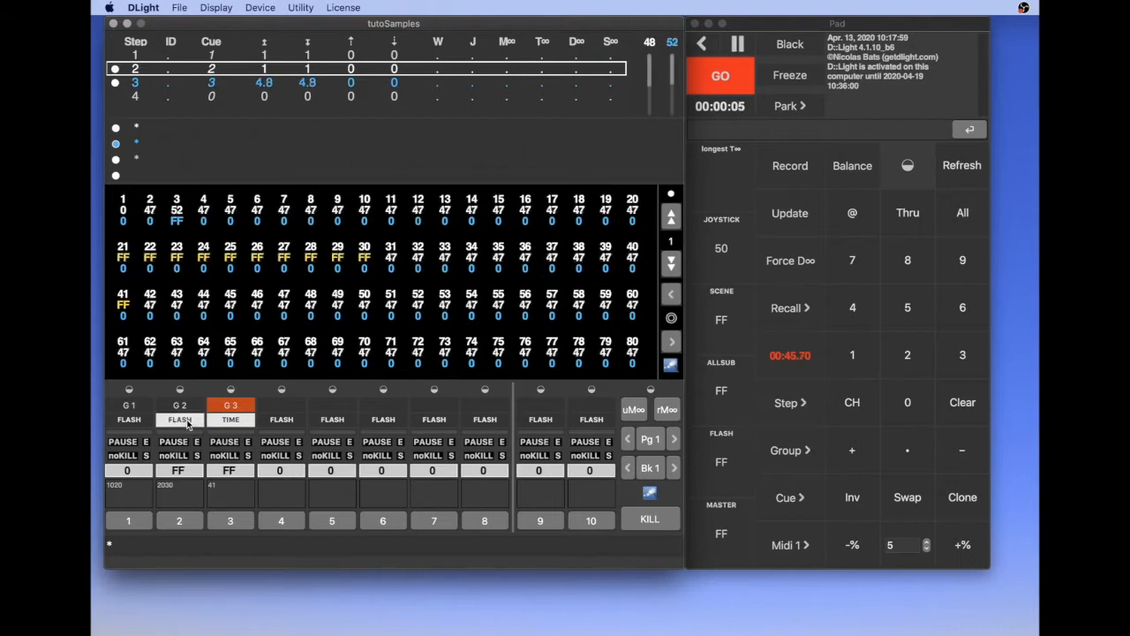
pyautogui.click(187, 422)
pyautogui.click(186, 422)
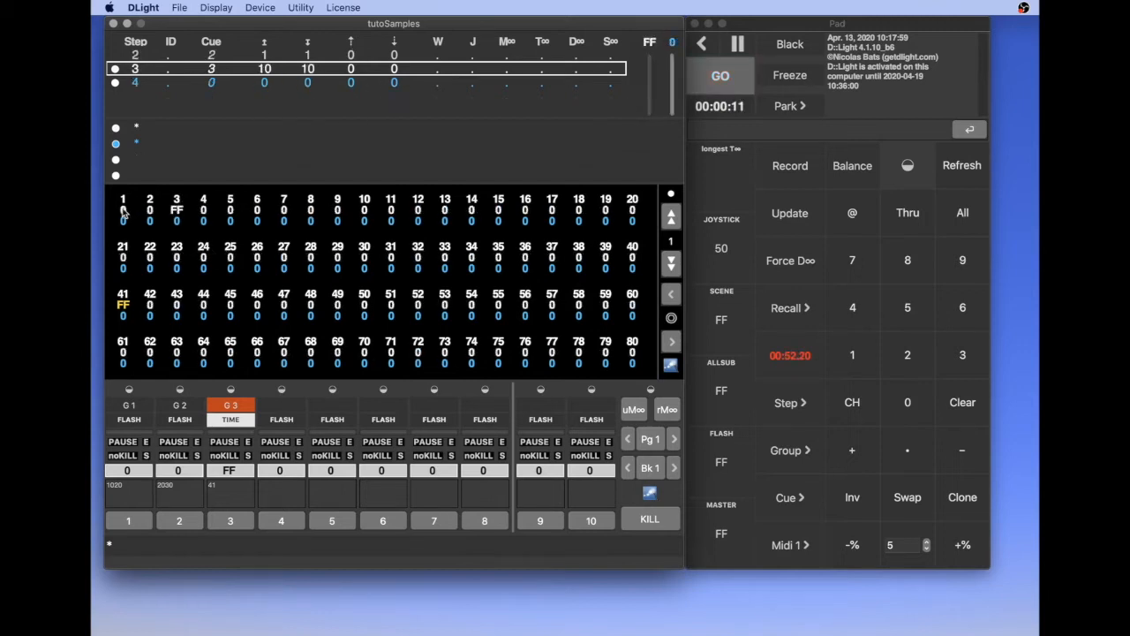
# Step: Bring submaster 3 back down to 0 and stop the sample recording
pyautogui.moveTo(123, 209); pyautogui.dragTo(140, 404)
pyautogui.moveTo(177, 214); pyautogui.dragTo(237, 566)
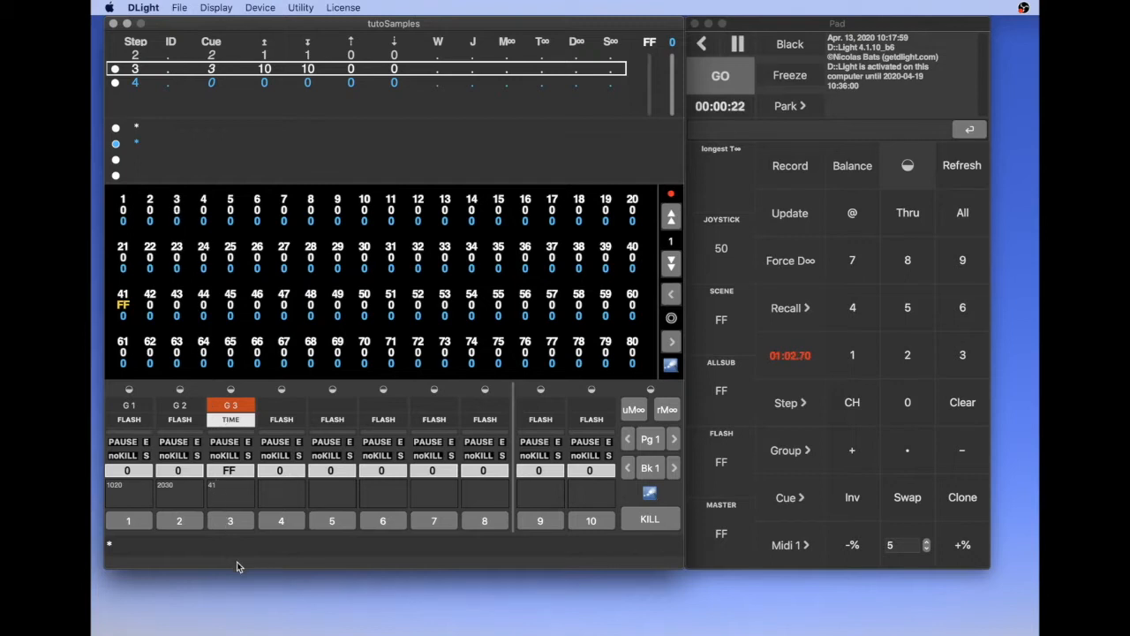
pyautogui.click(231, 471)
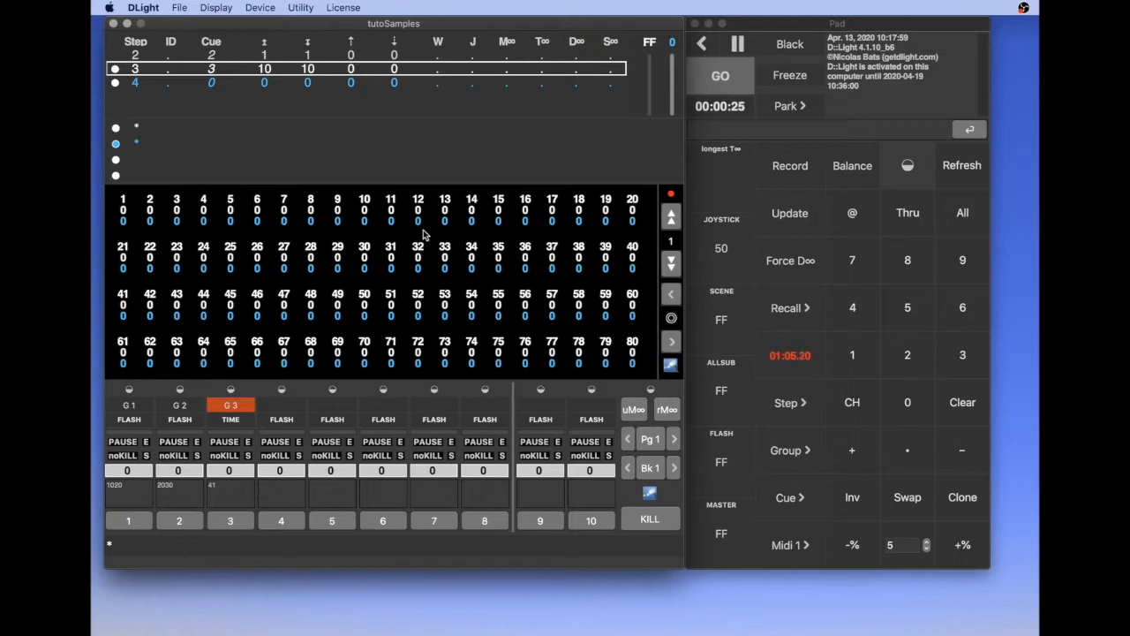
pyautogui.click(794, 359)
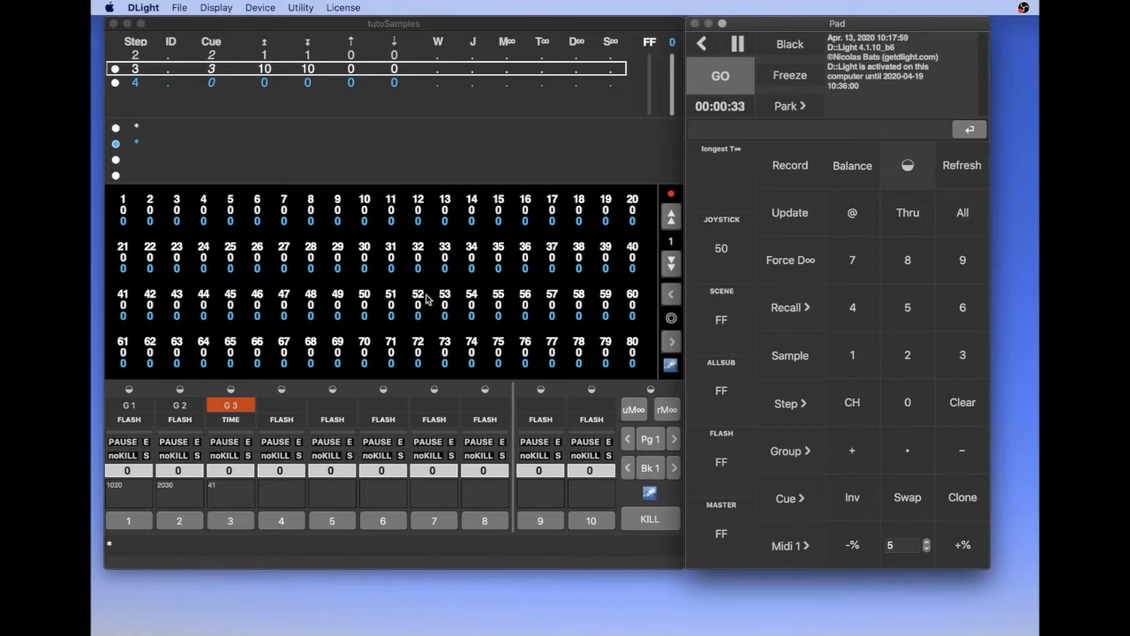
# Step: Show the Sample Listing and assign sample 1 to submaster 7
pyautogui.click(217, 8)
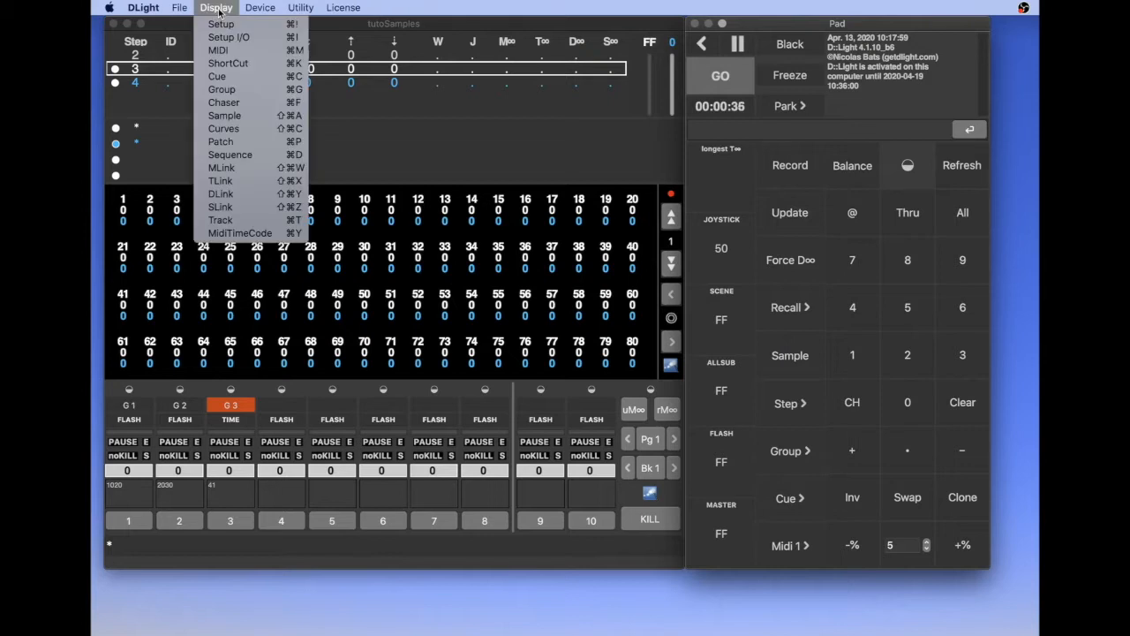
pyautogui.click(233, 115)
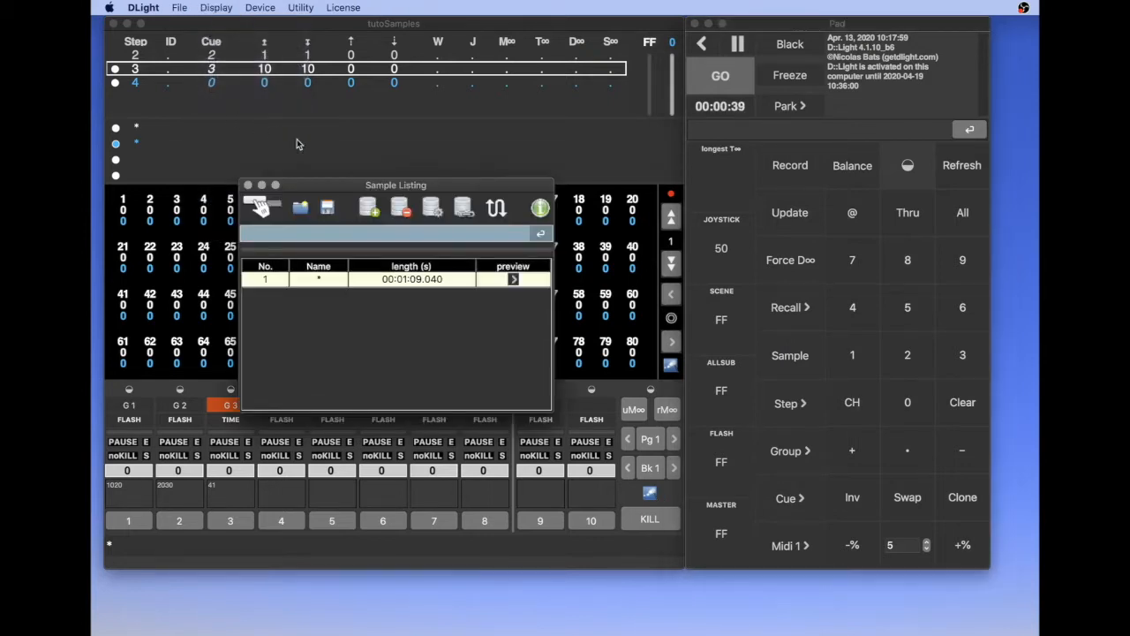
pyautogui.moveTo(408, 189); pyautogui.dragTo(740, 102)
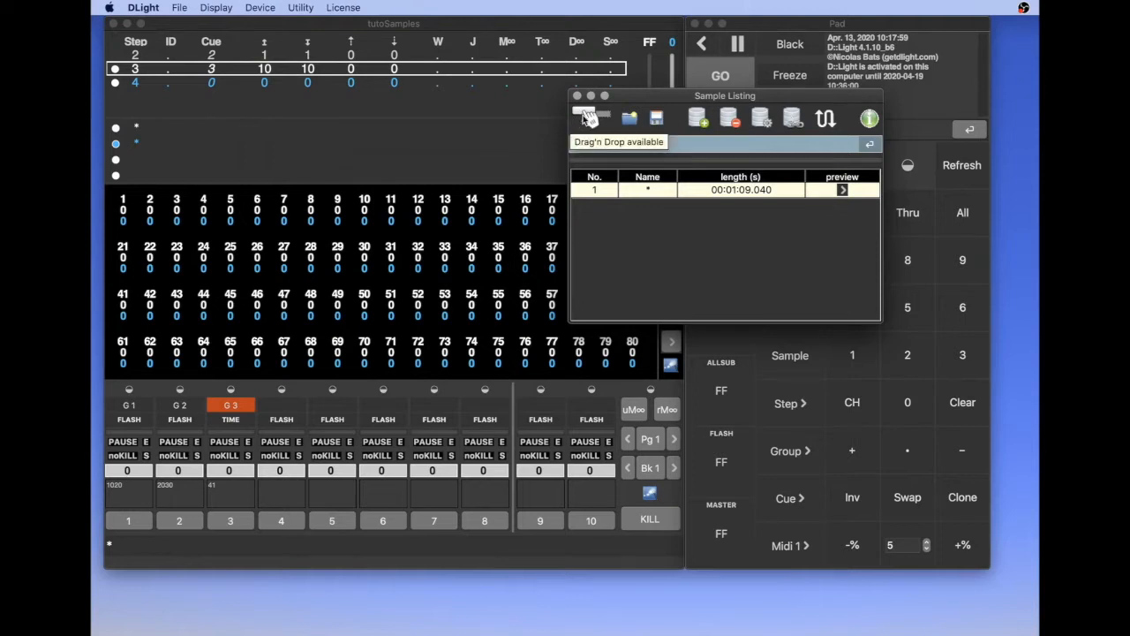
pyautogui.moveTo(596, 190); pyautogui.dragTo(437, 407)
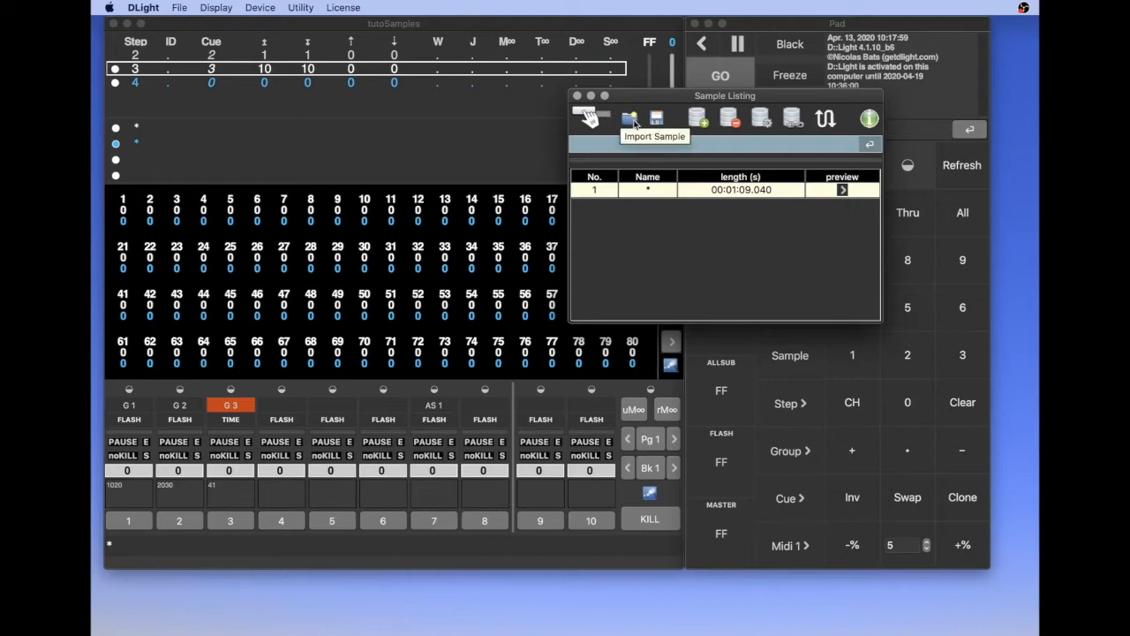
# Step: Try to add a new sample from the Sample Listing, and clone sample 1
pyautogui.click(700, 121)
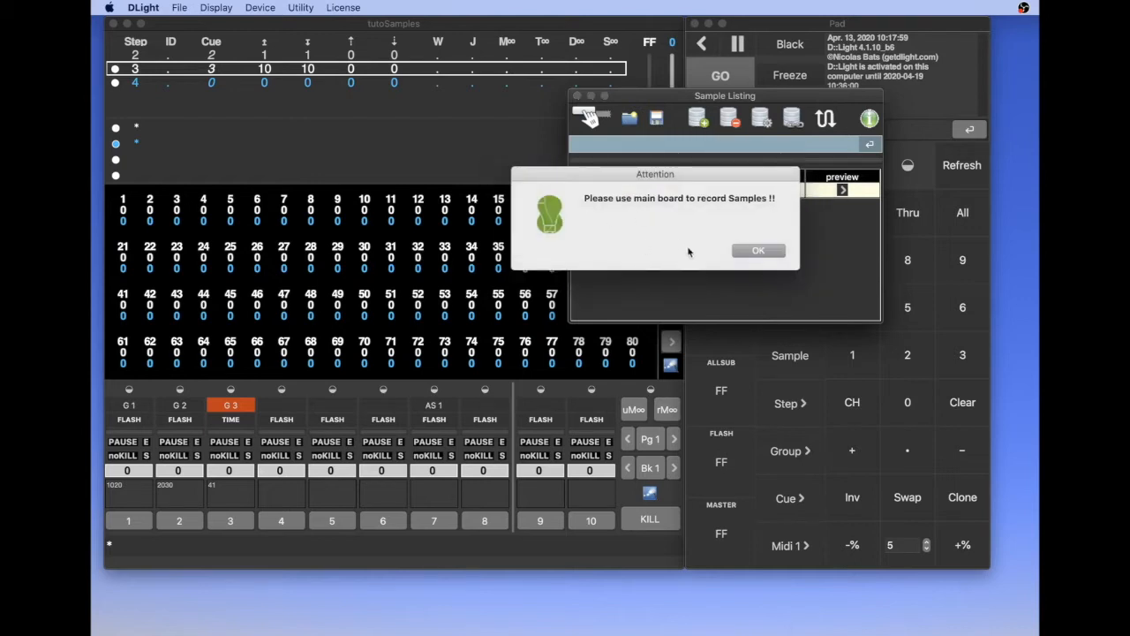
pyautogui.click(749, 251)
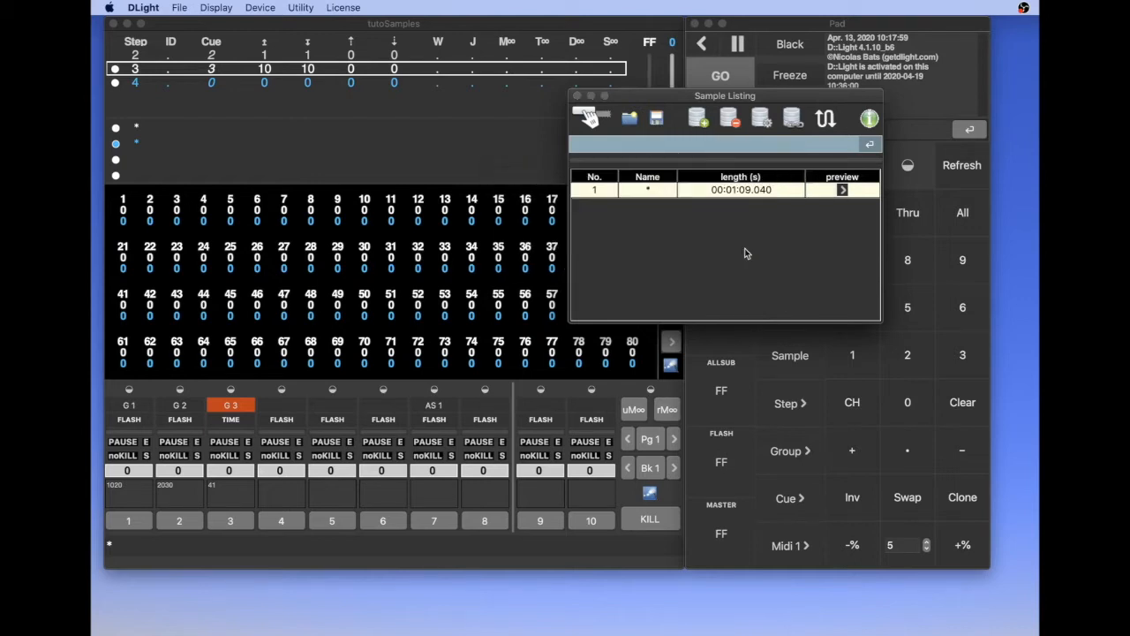
pyautogui.click(793, 126)
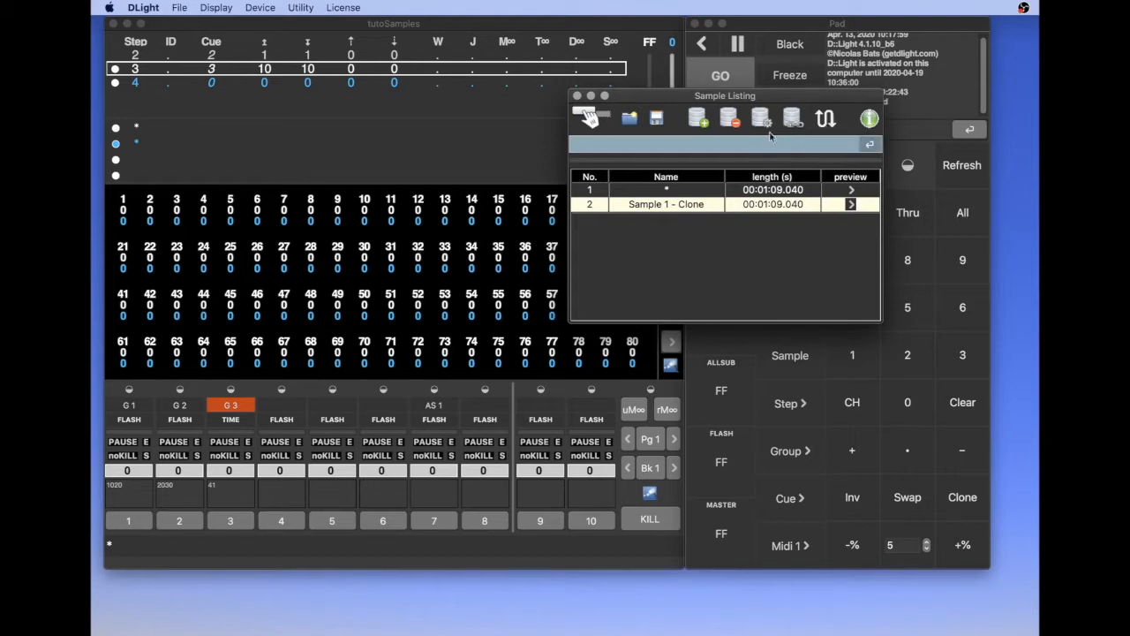
# Step: Select sample 1 in the listing and show it in the Sample Editor
pyautogui.click(592, 193)
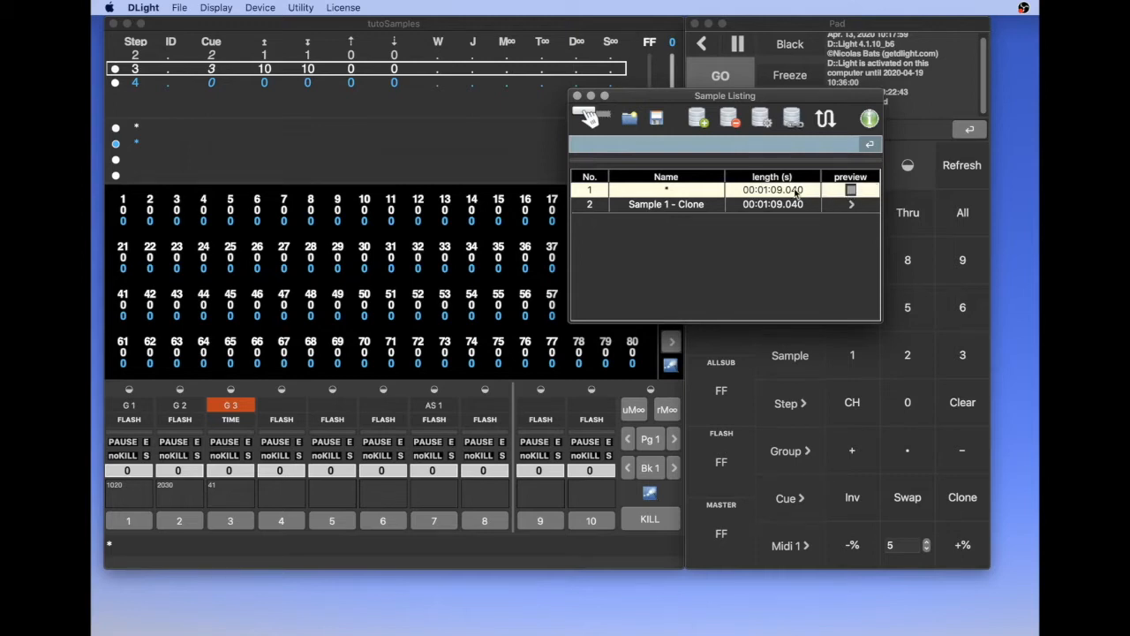
pyautogui.moveTo(671, 99); pyautogui.dragTo(723, 55)
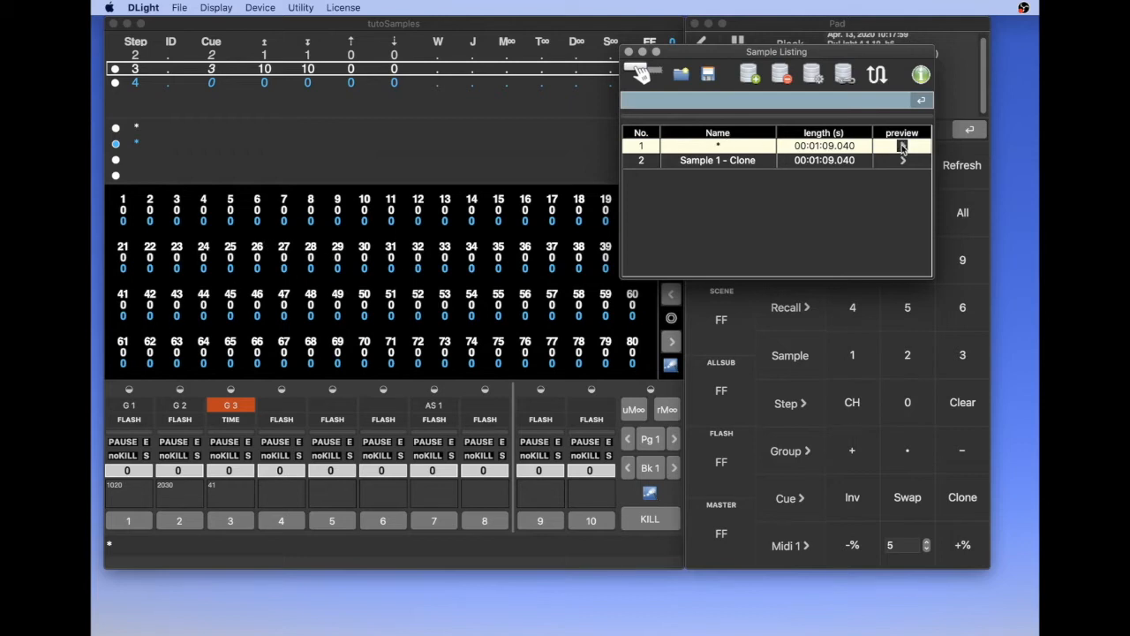
pyautogui.click(814, 76)
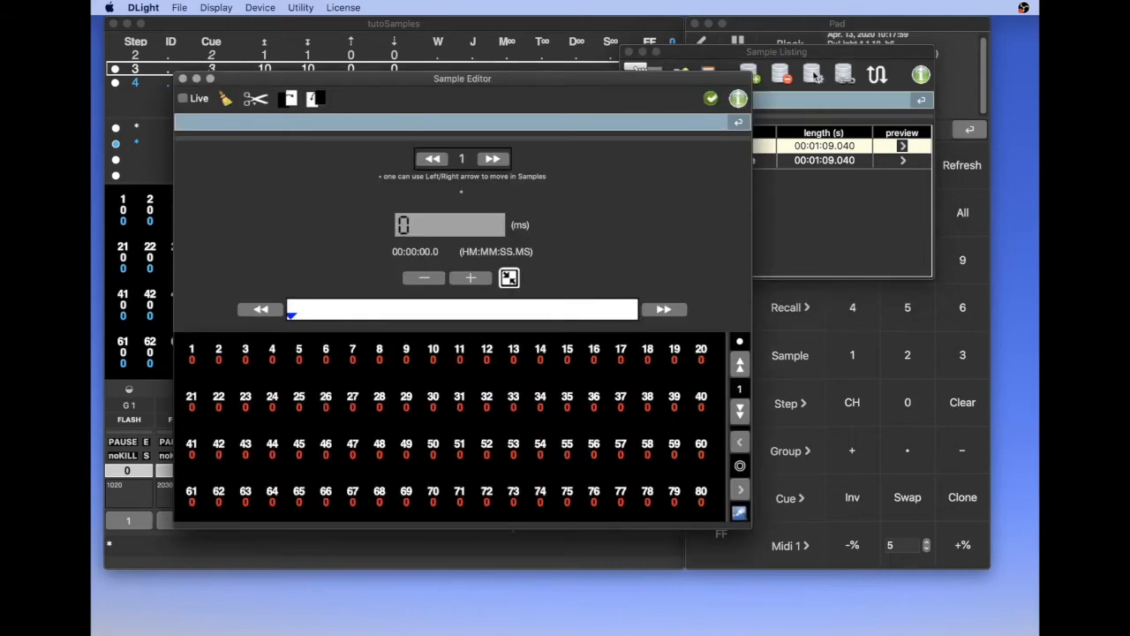
pyautogui.moveTo(471, 79); pyautogui.dragTo(680, 34)
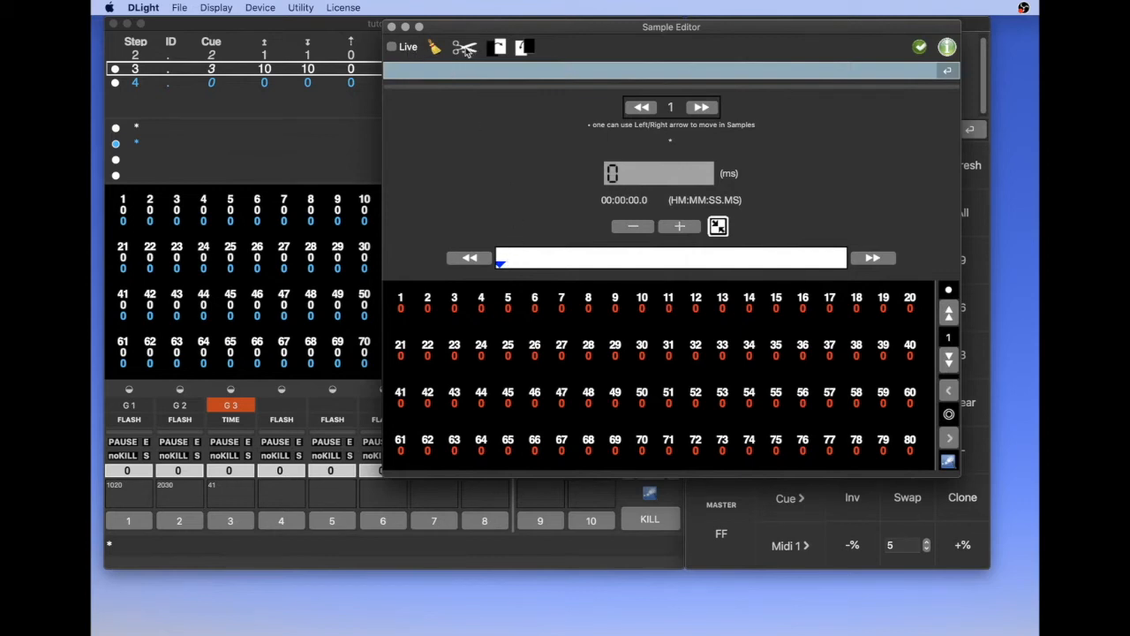
pyautogui.click(466, 50)
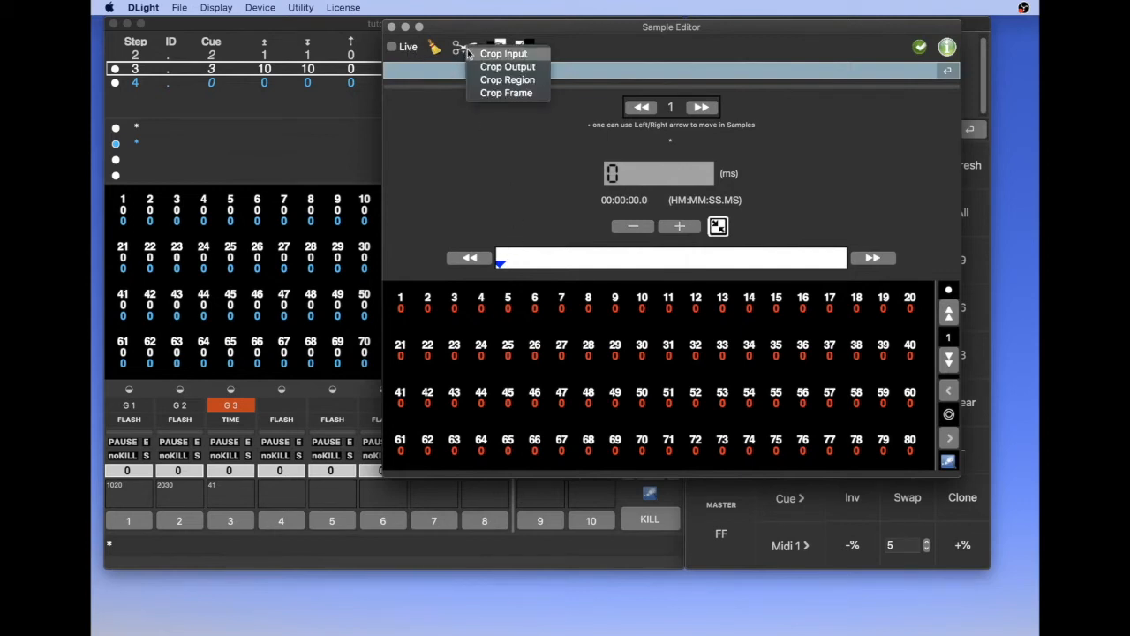
pyautogui.click(439, 134)
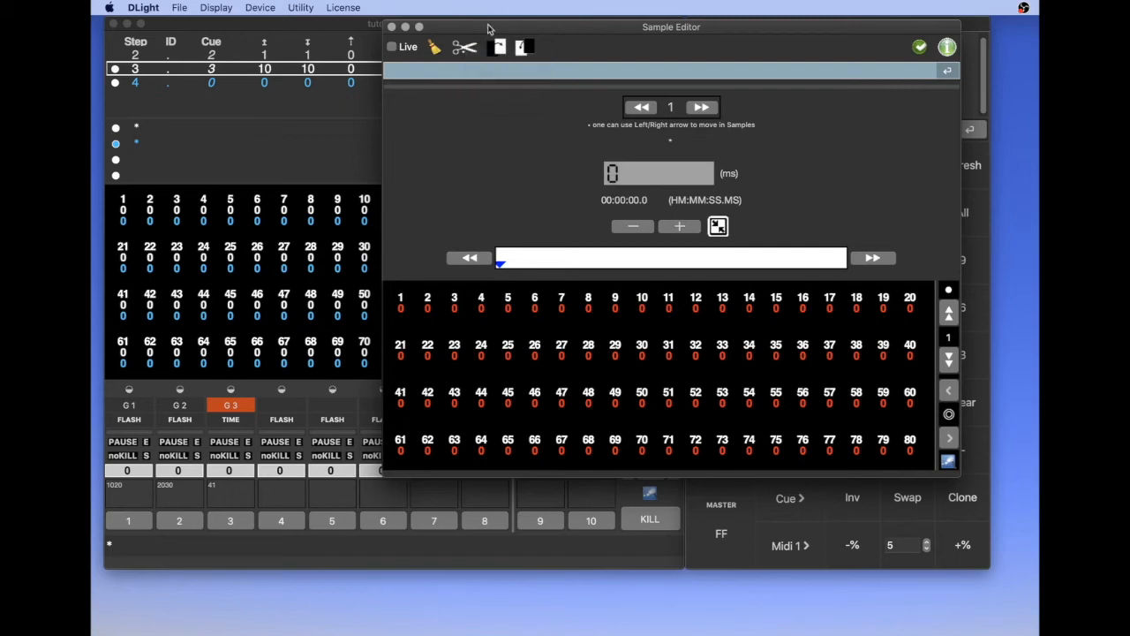
pyautogui.click(462, 51)
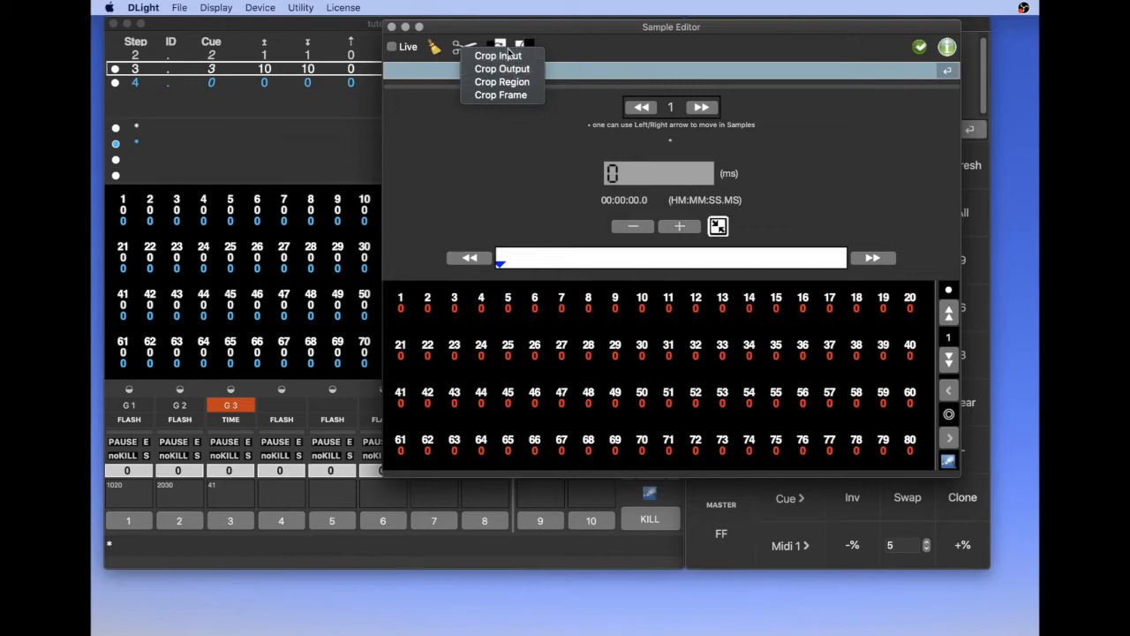
pyautogui.click(497, 156)
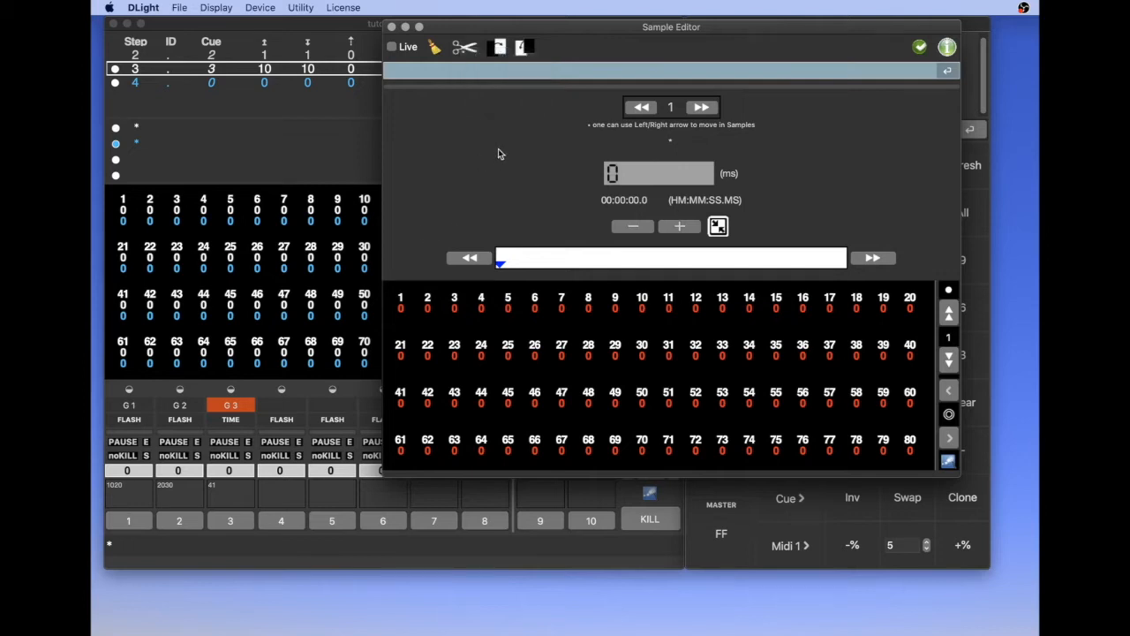
# Step: Crop the output of sample 1 at 49200 ms and validate the edited sample
pyautogui.click(463, 47)
pyautogui.click(461, 48)
pyautogui.click(482, 67)
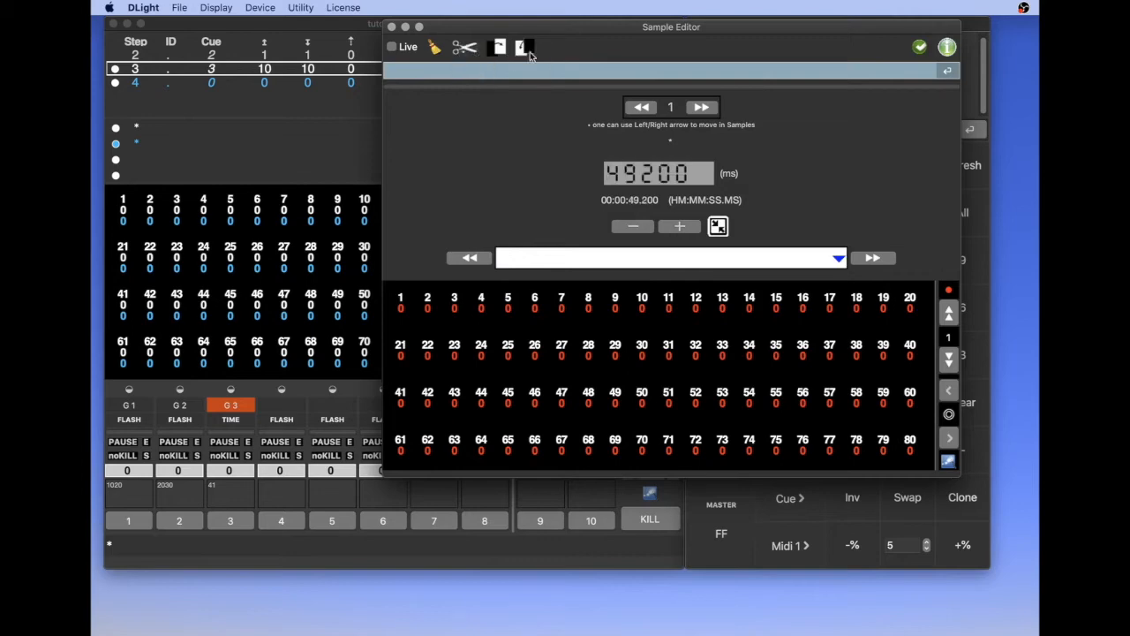
pyautogui.moveTo(581, 31); pyautogui.dragTo(455, 59)
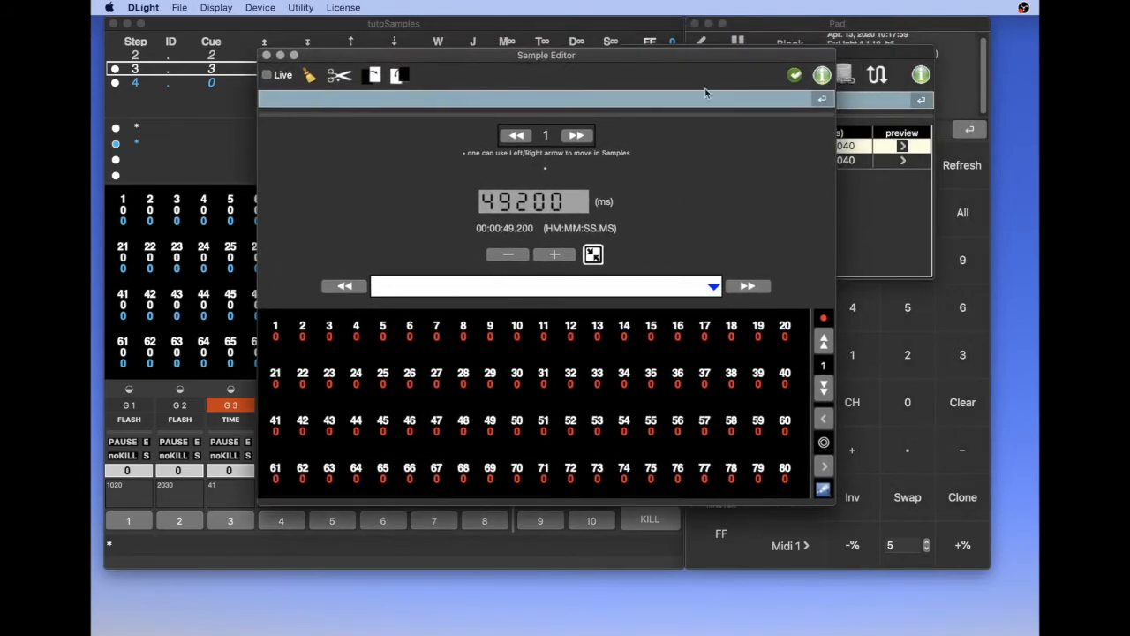
pyautogui.moveTo(757, 66); pyautogui.dragTo(620, 74)
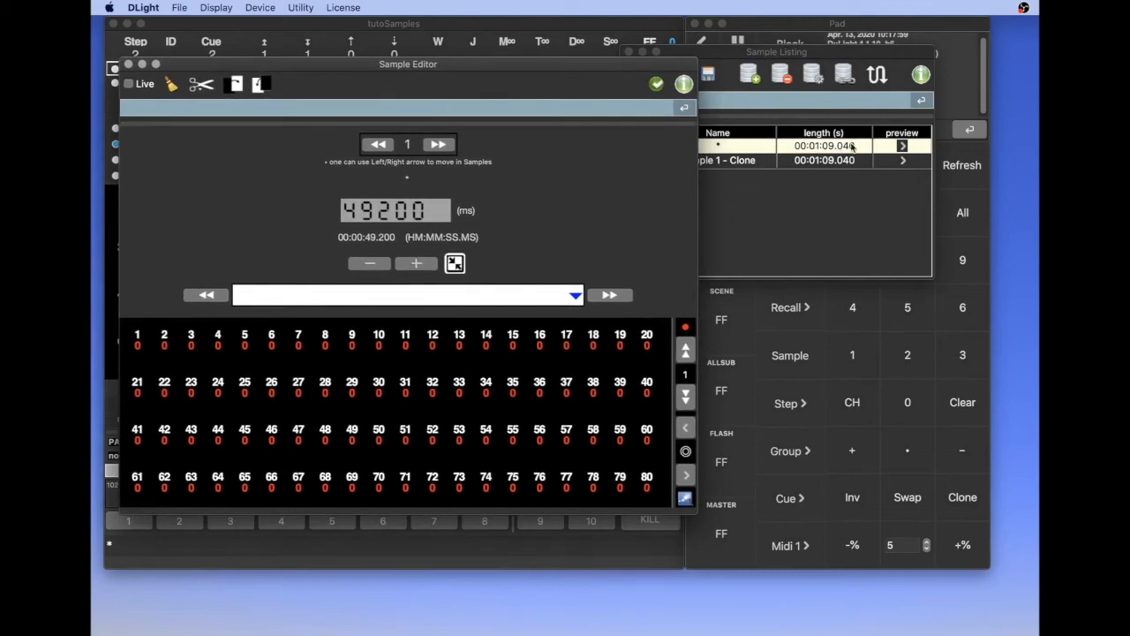
pyautogui.click(657, 84)
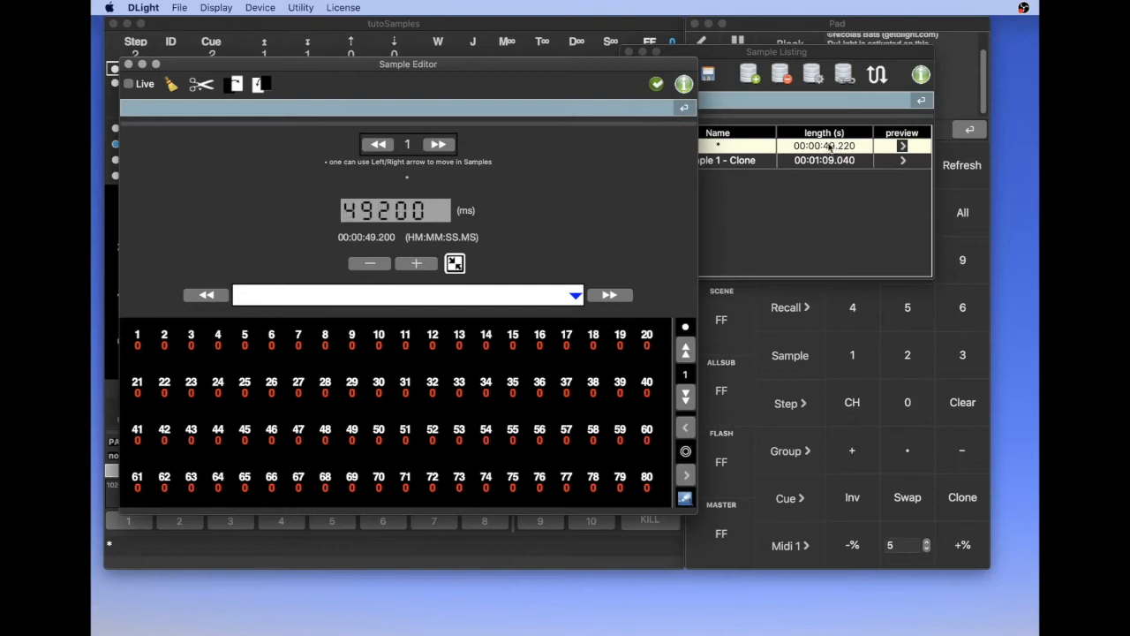
# Step: Rewind sample 1 to 480 ms, enable Live output and scrub the sample to 6380 ms
pyautogui.moveTo(538, 63); pyautogui.dragTo(759, 103)
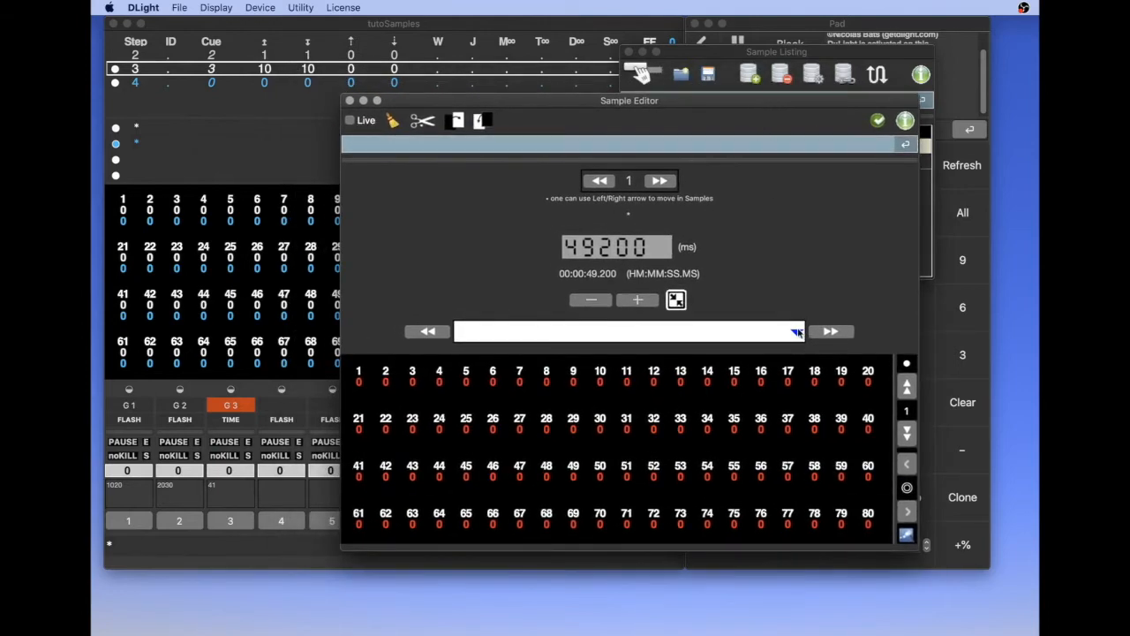
pyautogui.moveTo(797, 332)
pyautogui.mouseDown()
pyautogui.moveTo(483, 361)
pyautogui.moveTo(458, 333)
pyautogui.moveTo(590, 334)
pyautogui.moveTo(459, 333)
pyautogui.mouseUp()
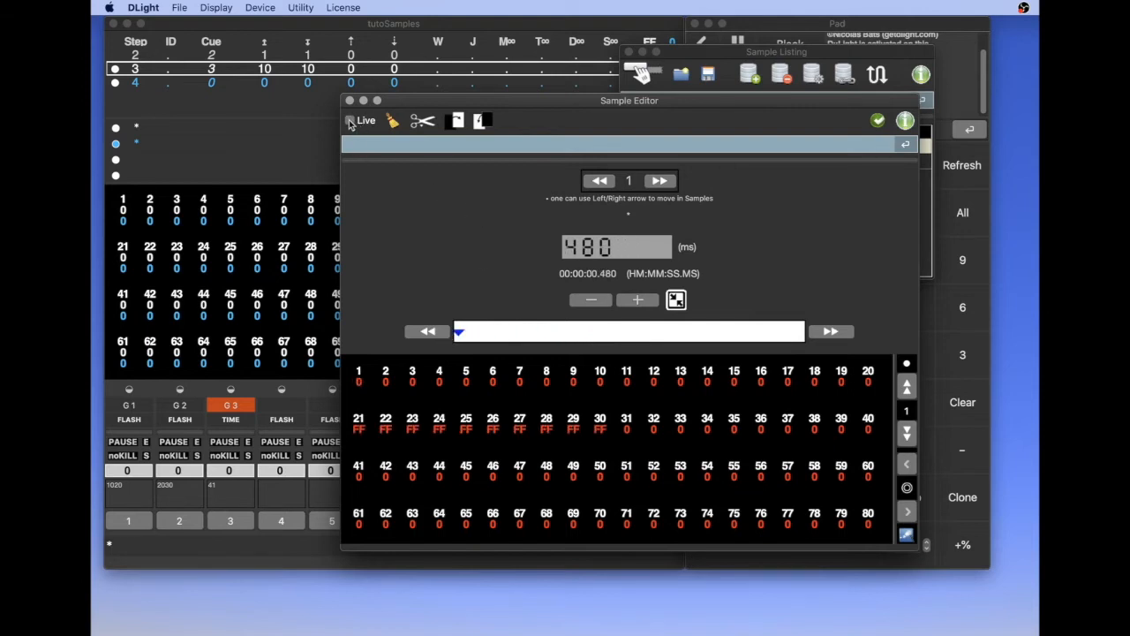
pyautogui.click(350, 121)
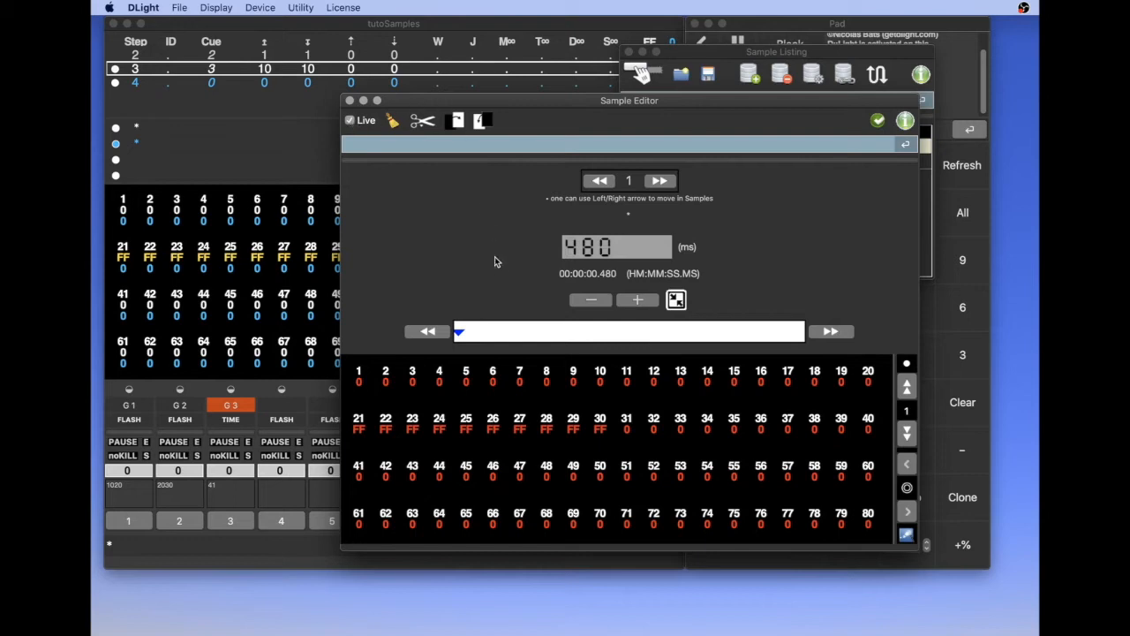
pyautogui.moveTo(458, 334); pyautogui.dragTo(500, 334)
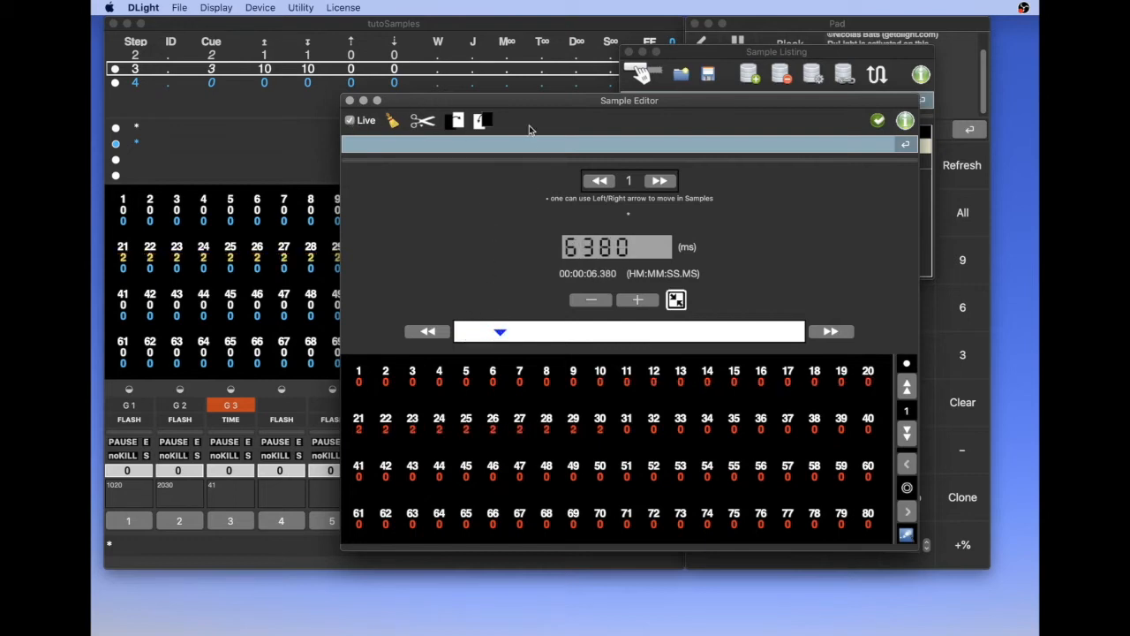
# Step: Scrub sample 1 back near its beginning, and jump between its first and last frames with Live output on
pyautogui.moveTo(525, 105); pyautogui.dragTo(524, 245)
pyautogui.moveTo(498, 478)
pyautogui.mouseDown()
pyautogui.moveTo(659, 491)
pyautogui.moveTo(451, 475)
pyautogui.mouseUp()
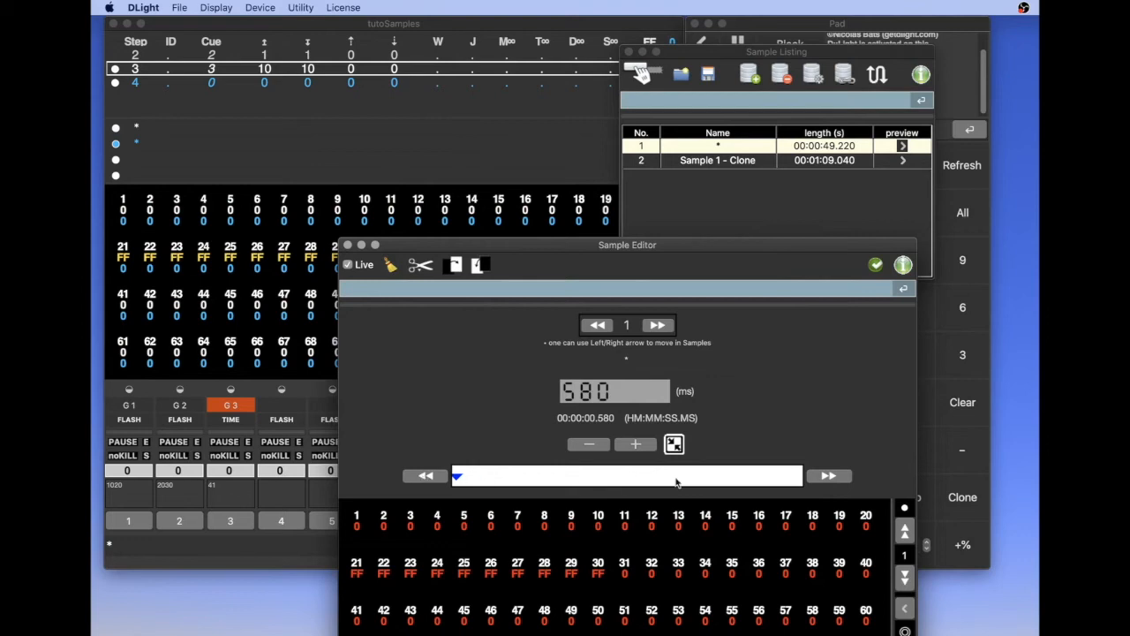
pyautogui.click(426, 476)
pyautogui.click(843, 477)
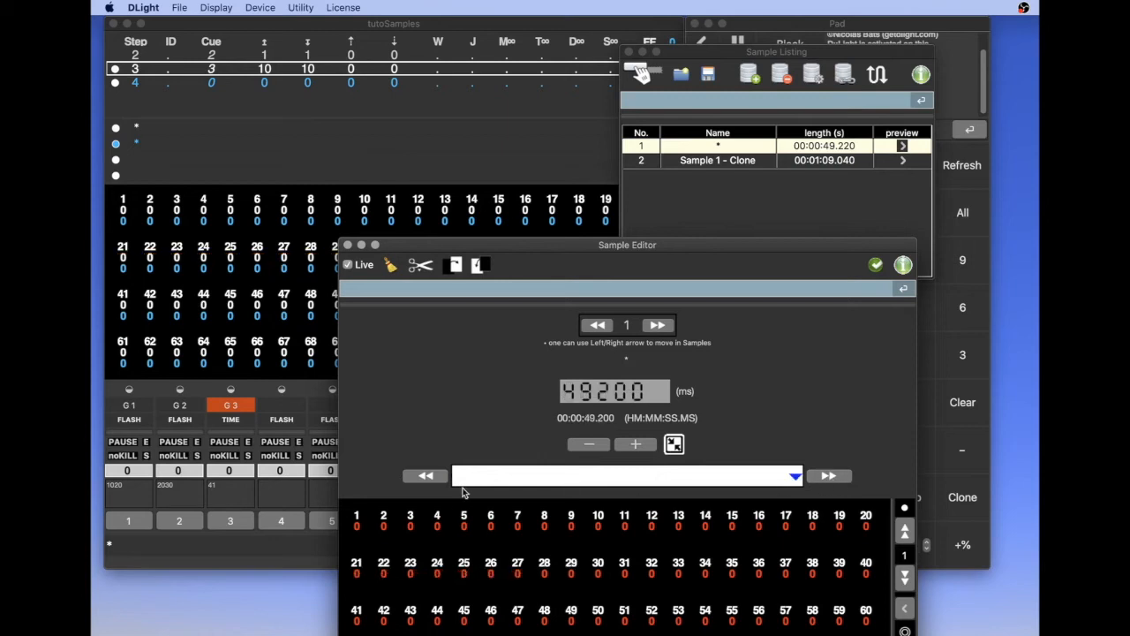
pyautogui.click(431, 477)
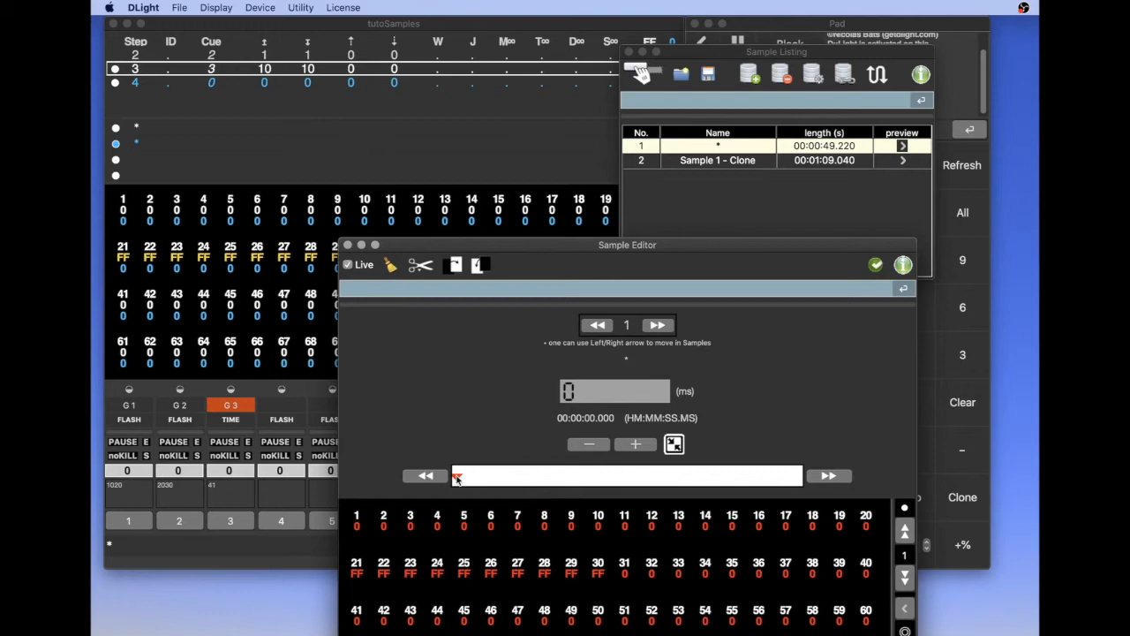
pyautogui.moveTo(456, 478); pyautogui.dragTo(457, 480)
# Step: Move through the opening of sample 1 in single increments, forward and backward, to check the channel levels
pyautogui.moveTo(582, 247); pyautogui.dragTo(579, 83)
pyautogui.click(641, 283)
pyautogui.click(631, 280)
pyautogui.click(631, 280)
pyautogui.click(631, 281)
pyautogui.click(576, 280)
pyautogui.click(575, 280)
pyautogui.click(576, 280)
pyautogui.click(575, 280)
pyautogui.click(575, 280)
pyautogui.click(576, 280)
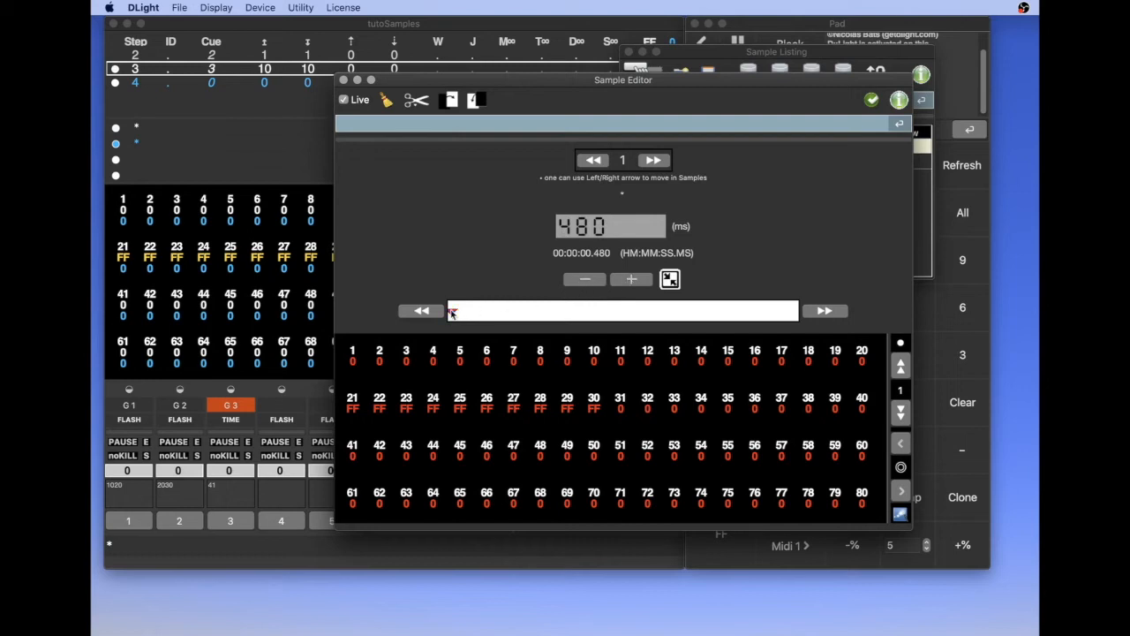
# Step: Fine-tune the playhead of sample 1 to 1100 ms to find the frame where channels 21 to 30 go out
pyautogui.moveTo(452, 314); pyautogui.dragTo(458, 313)
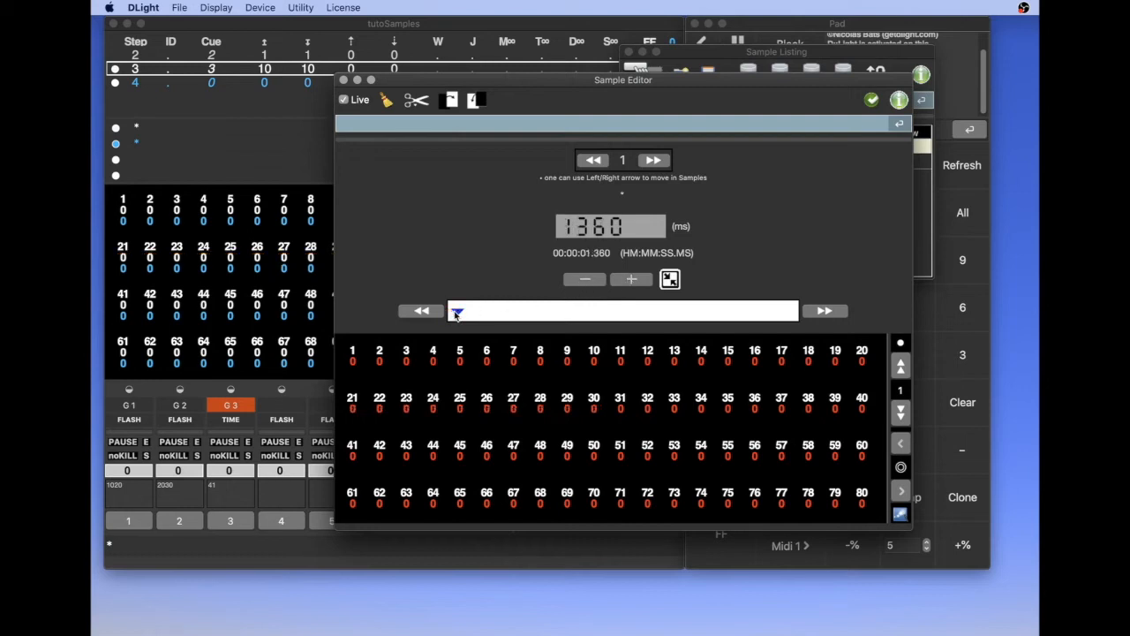
pyautogui.click(583, 279)
pyautogui.click(583, 279)
pyautogui.click(583, 279)
pyautogui.click(583, 279)
pyautogui.click(583, 279)
pyautogui.click(583, 279)
pyautogui.click(582, 279)
pyautogui.click(582, 279)
pyautogui.click(583, 279)
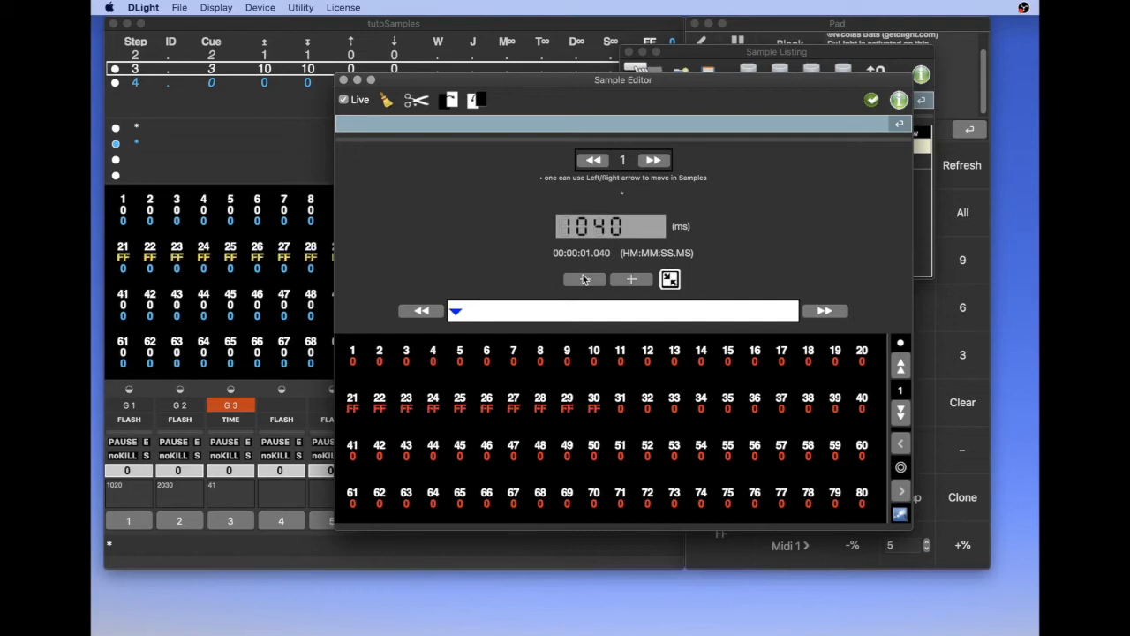
pyautogui.click(630, 279)
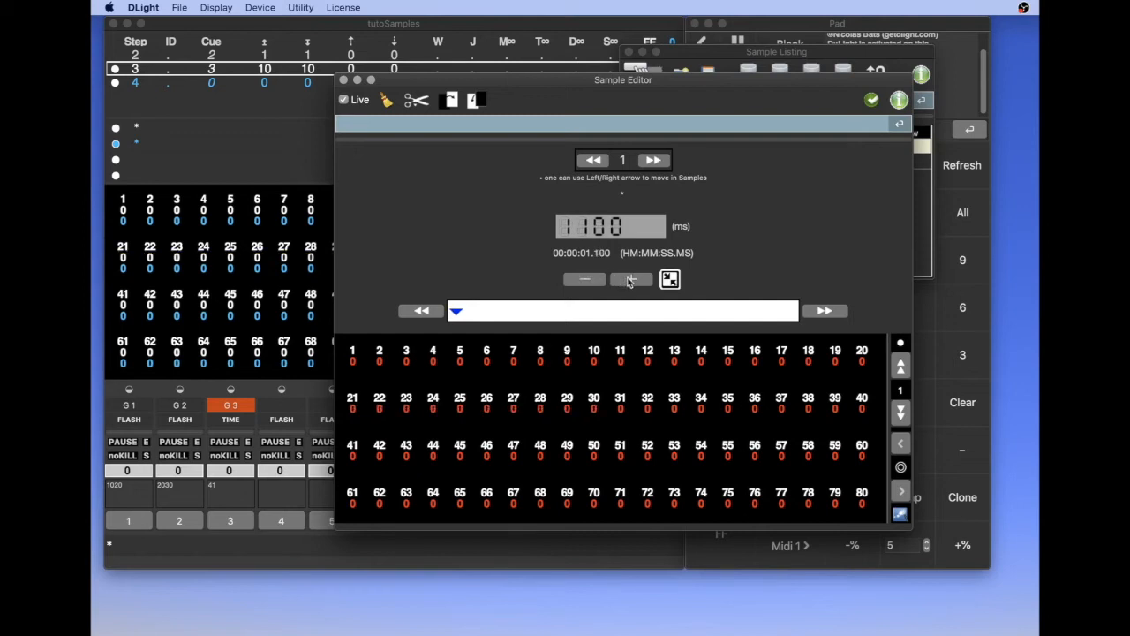
pyautogui.click(583, 281)
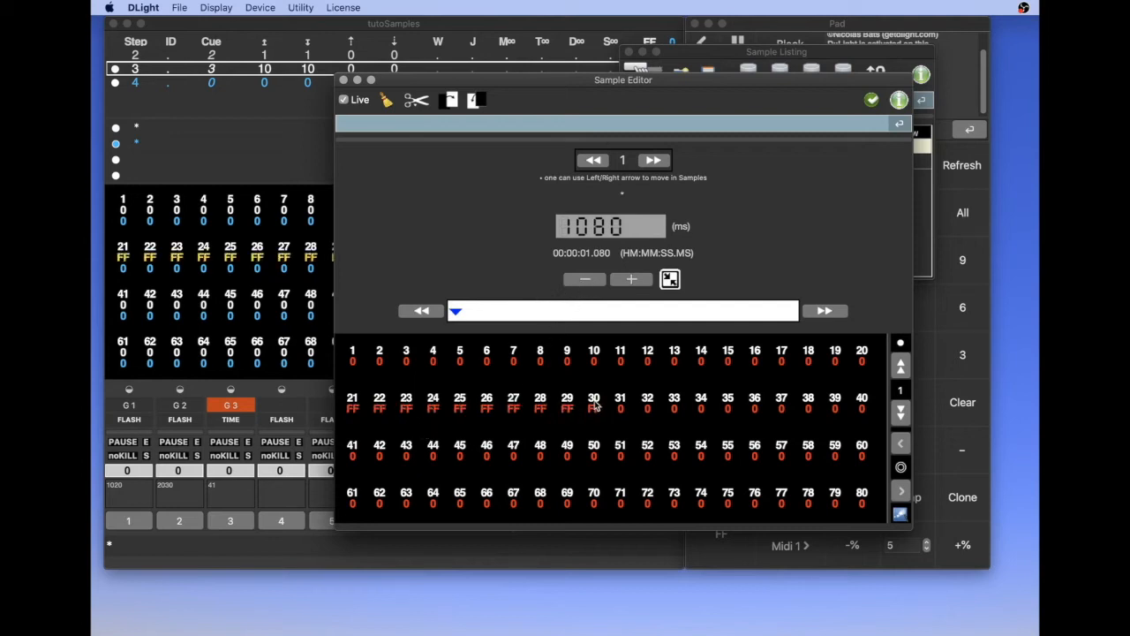
pyautogui.click(641, 281)
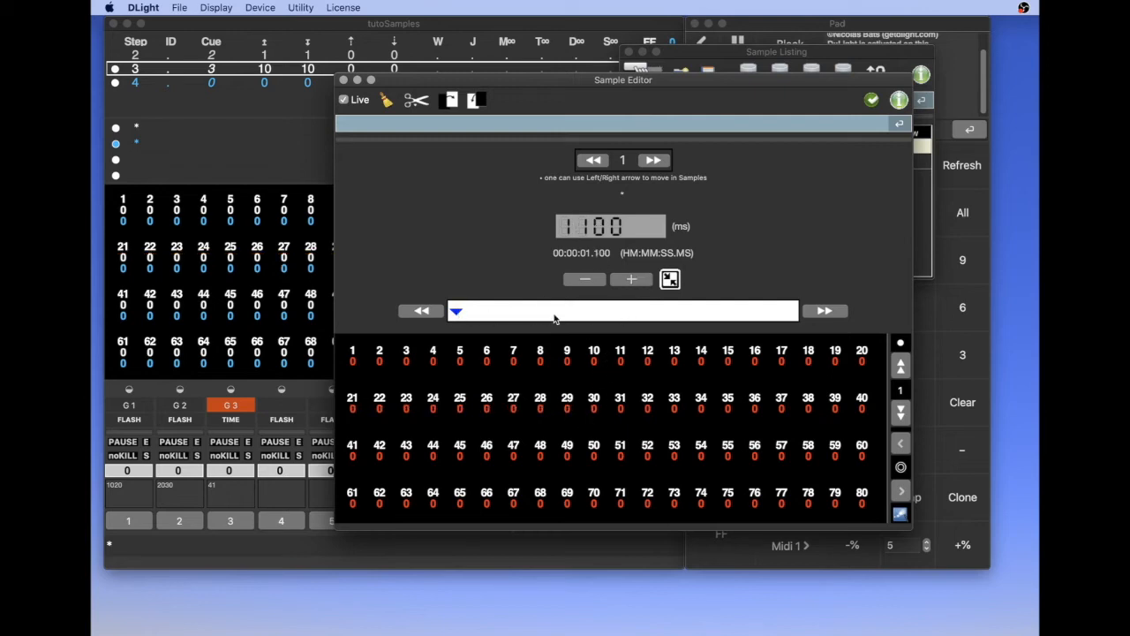
pyautogui.moveTo(550, 82); pyautogui.dragTo(539, 73)
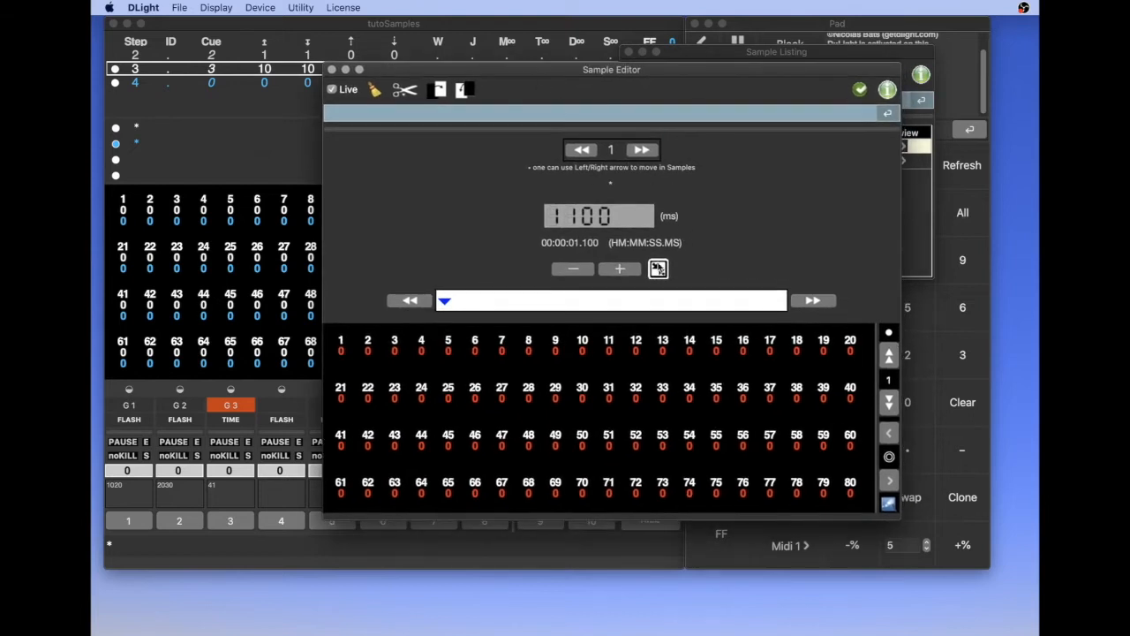
pyautogui.click(660, 268)
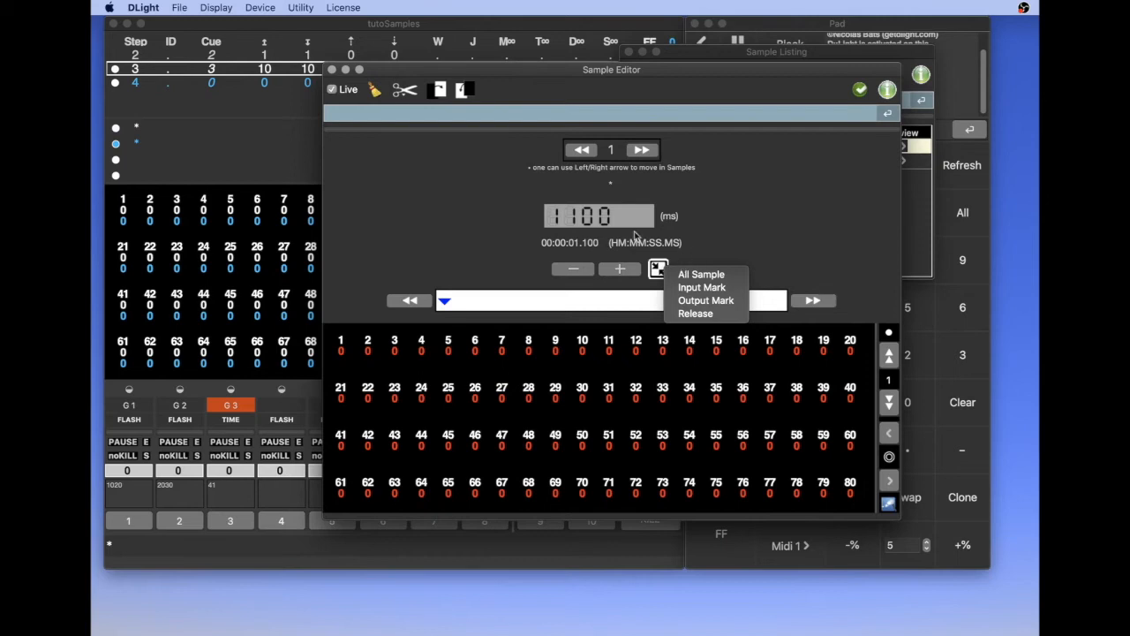
pyautogui.click(408, 93)
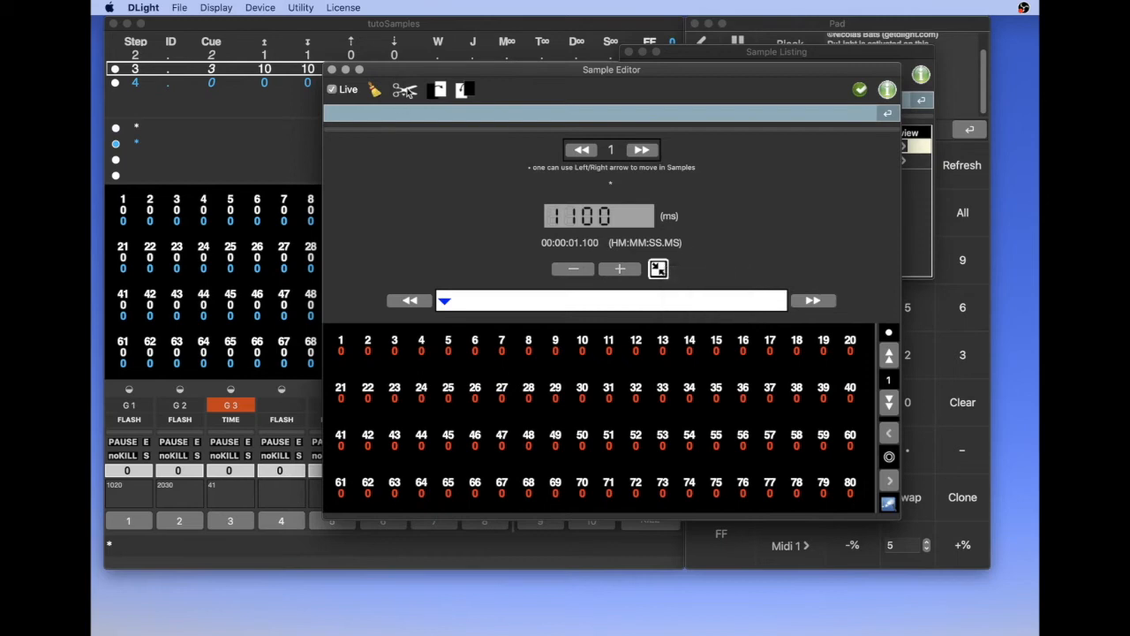
pyautogui.click(404, 91)
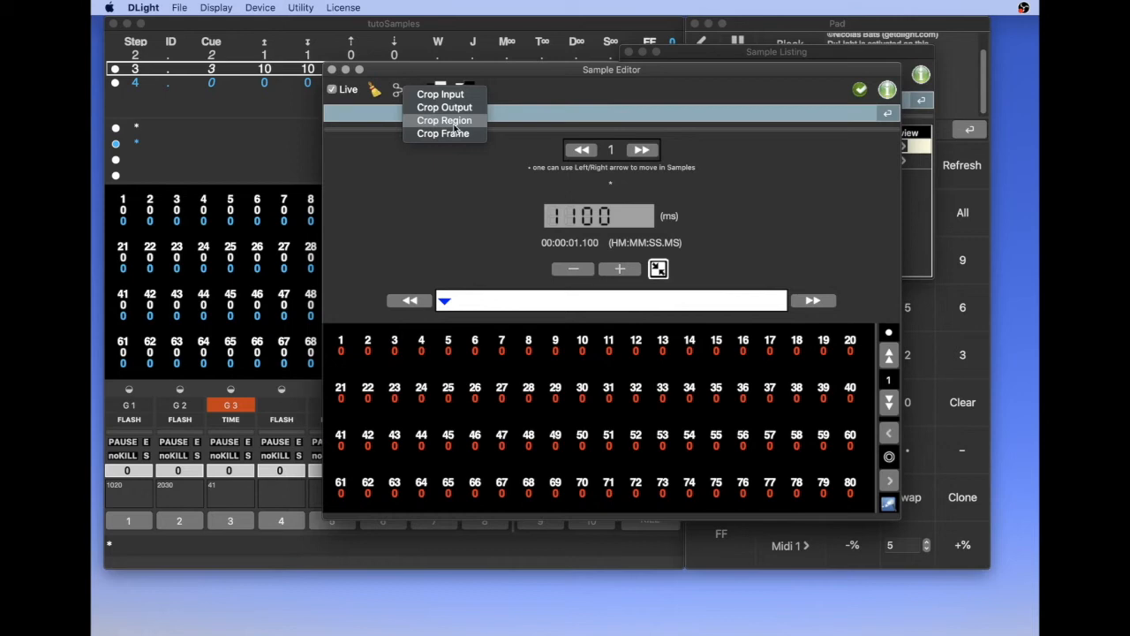
pyautogui.click(477, 205)
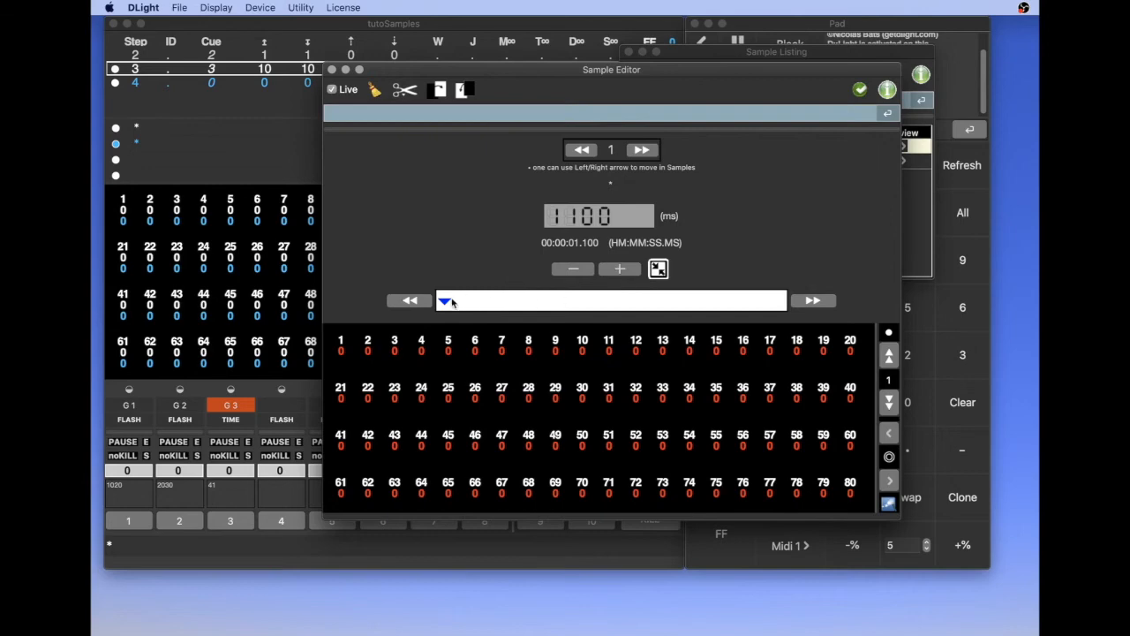
# Step: Position sample 1 at 2300 ms, where channels 10 to 20 come on, and set the Output Mark there
pyautogui.moveTo(479, 70); pyautogui.dragTo(628, 116)
pyautogui.moveTo(595, 347)
pyautogui.mouseDown()
pyautogui.moveTo(607, 348)
pyautogui.moveTo(579, 349)
pyautogui.mouseUp()
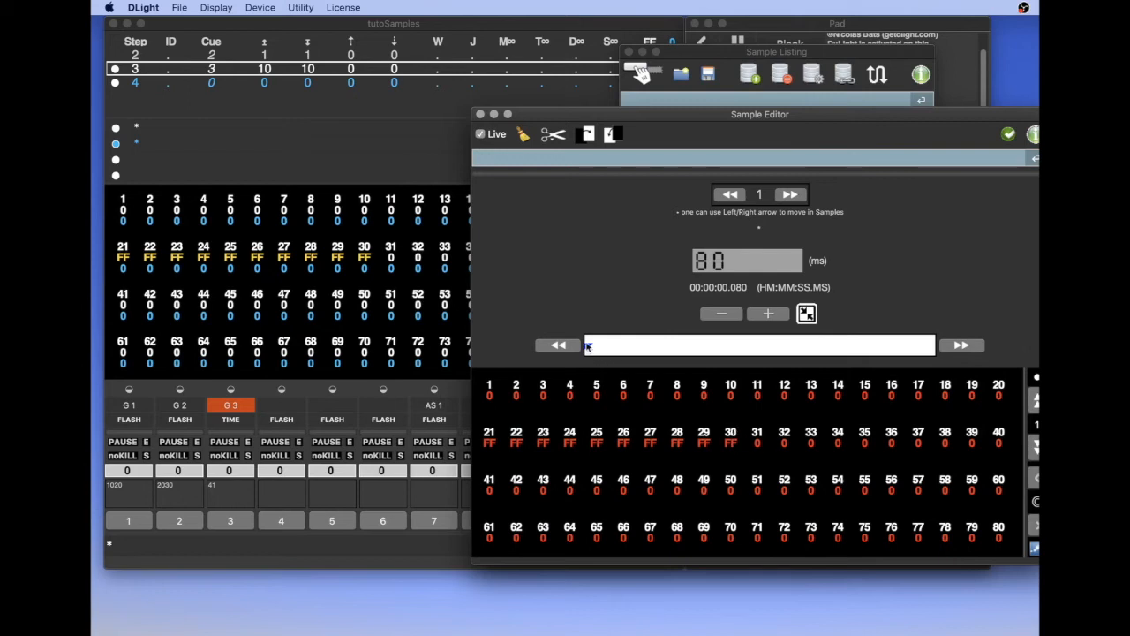
pyautogui.moveTo(588, 346); pyautogui.dragTo(600, 347)
pyautogui.click(769, 314)
pyautogui.click(769, 314)
pyautogui.click(769, 314)
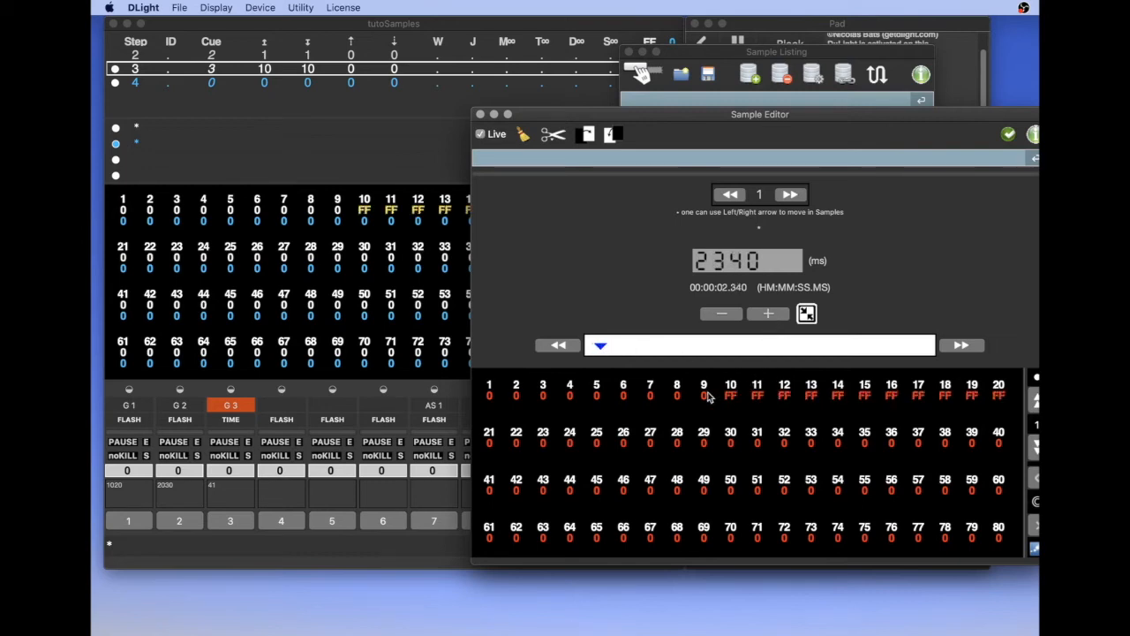
pyautogui.click(732, 315)
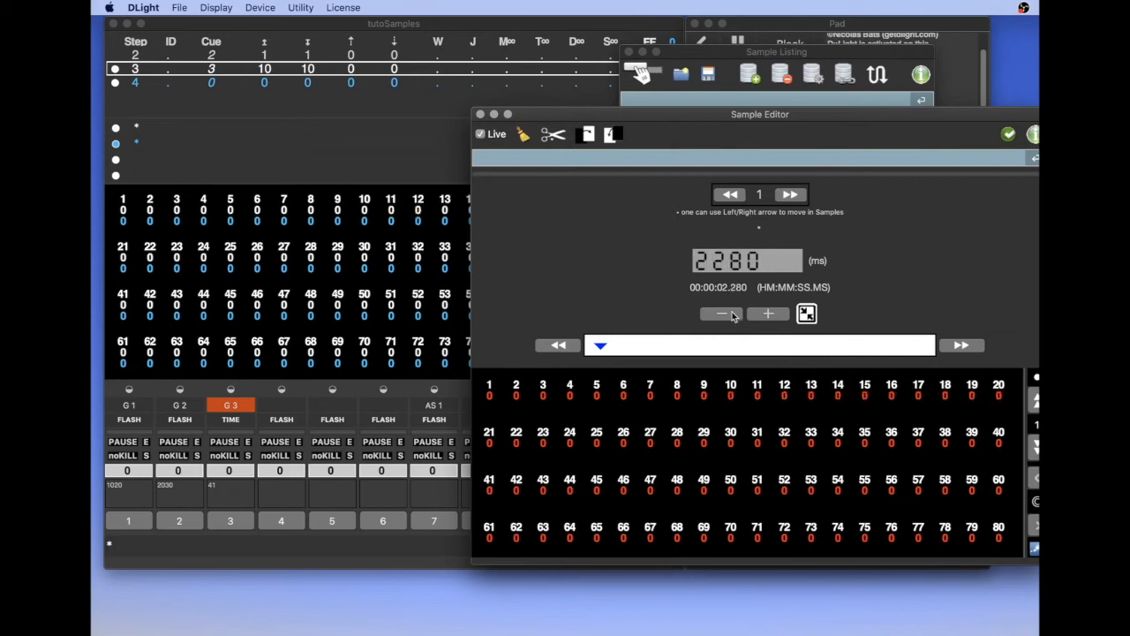
pyautogui.click(779, 315)
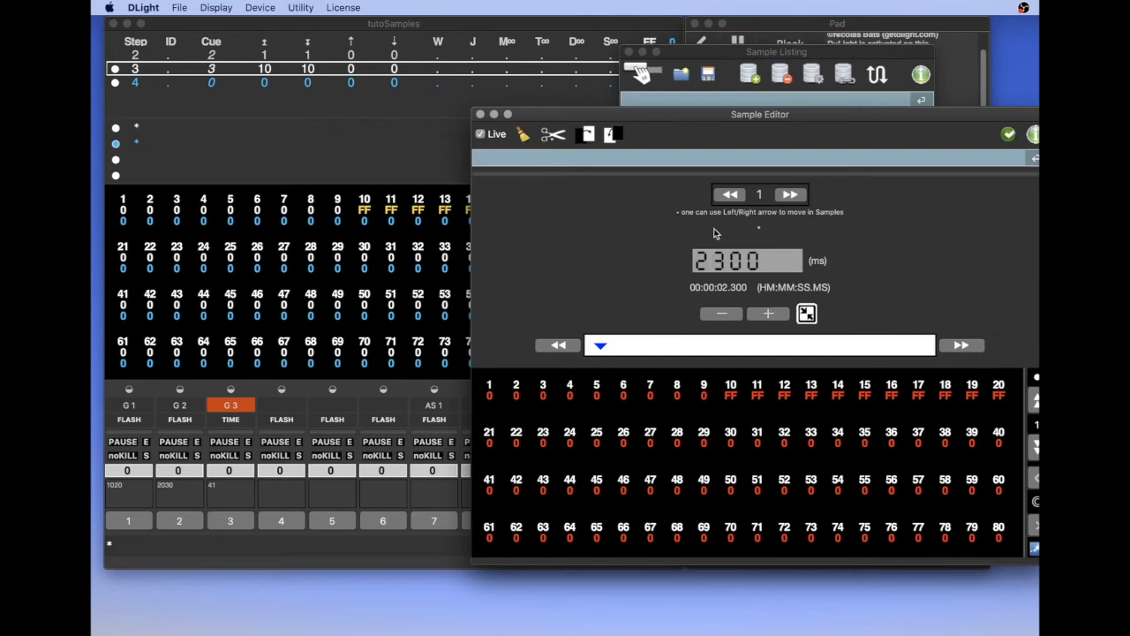
pyautogui.click(806, 314)
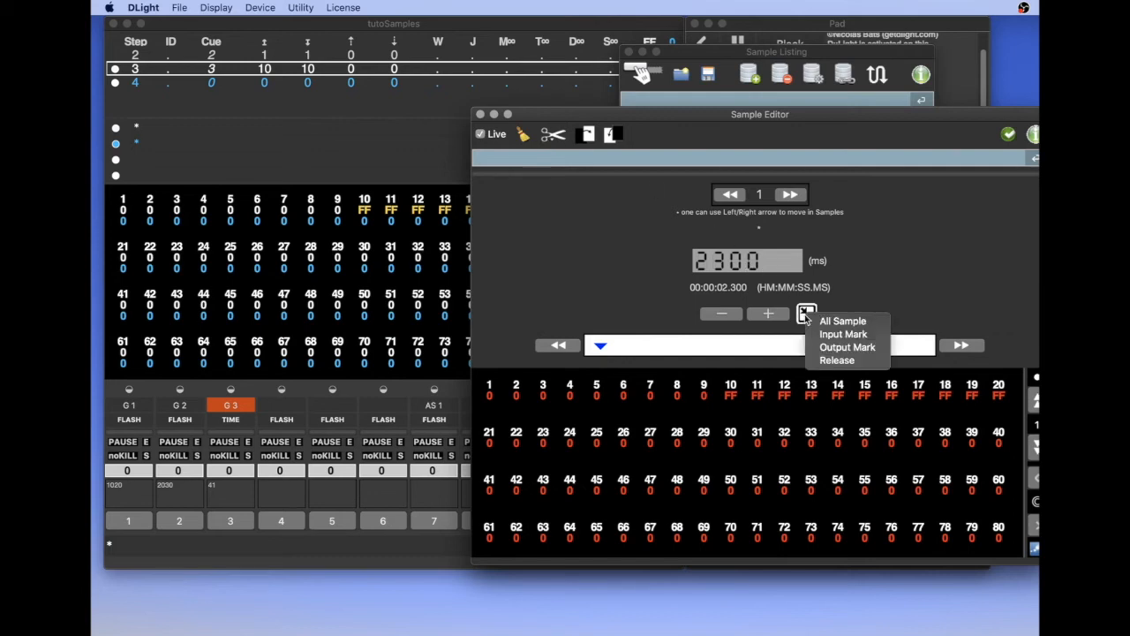
pyautogui.click(847, 348)
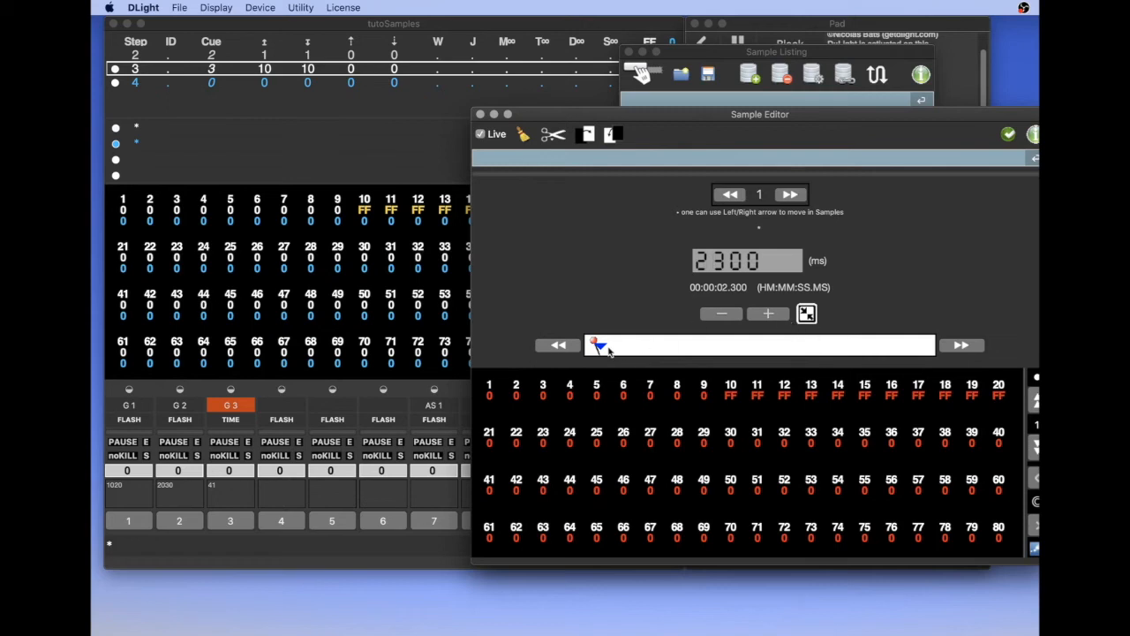
# Step: Return sample 1 to 0 ms and set the Input Mark there
pyautogui.click(547, 347)
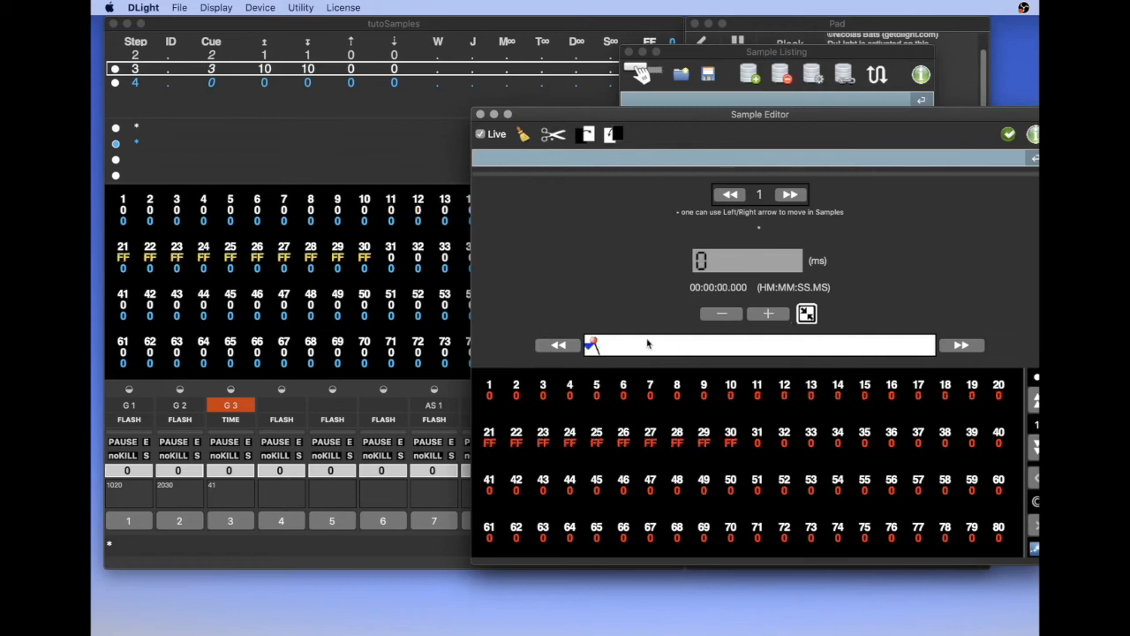
pyautogui.click(808, 315)
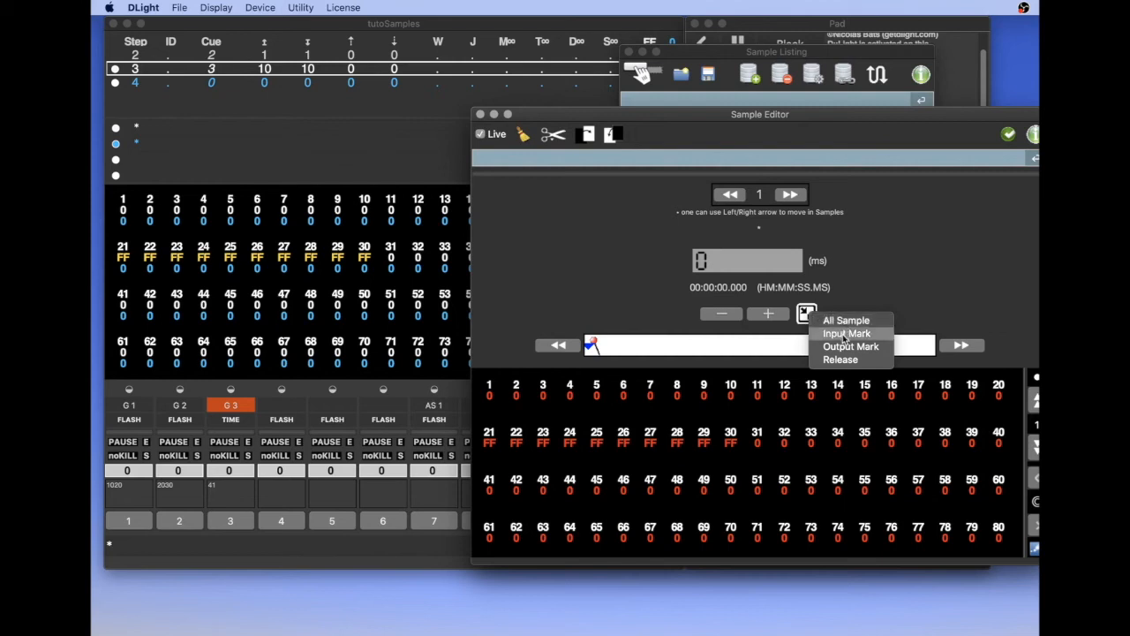
pyautogui.click(845, 336)
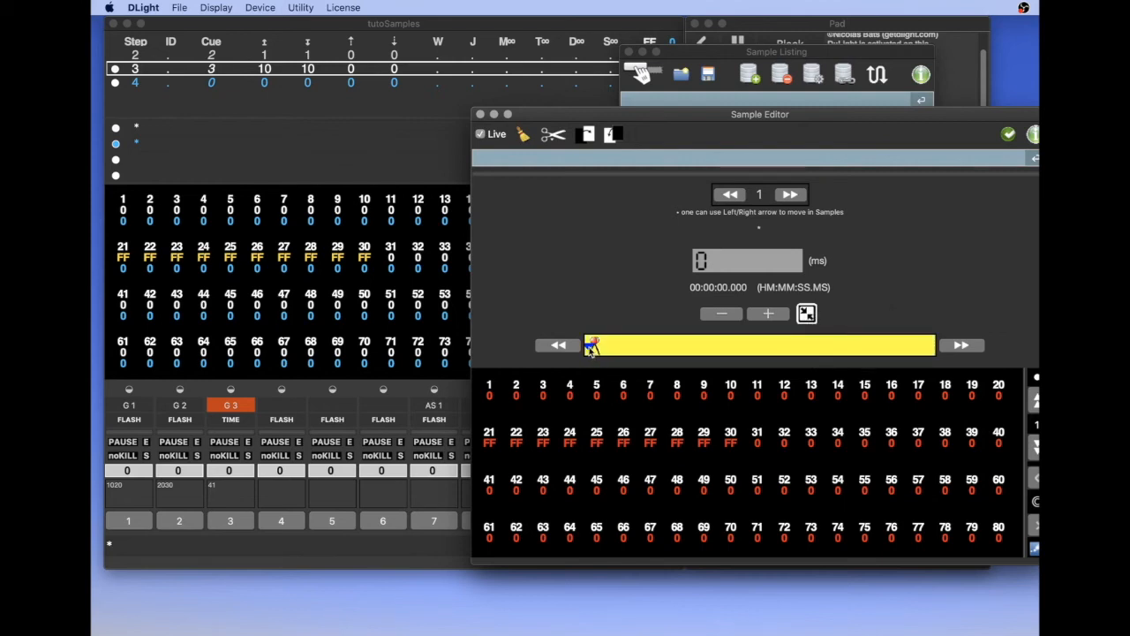
# Step: Scrub inside the marked region of sample 1 to 1180 ms and remove that region with Crop Region
pyautogui.moveTo(591, 347); pyautogui.dragTo(593, 348)
pyautogui.moveTo(593, 349)
pyautogui.mouseDown()
pyautogui.moveTo(660, 347)
pyautogui.moveTo(594, 346)
pyautogui.mouseUp()
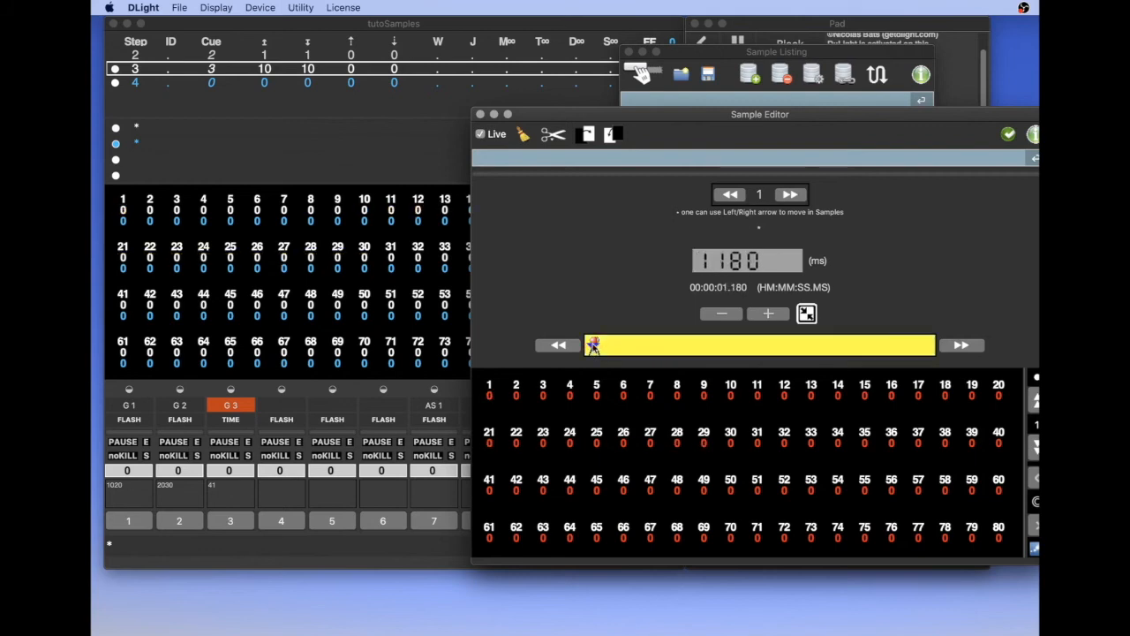
pyautogui.click(548, 139)
pyautogui.click(578, 168)
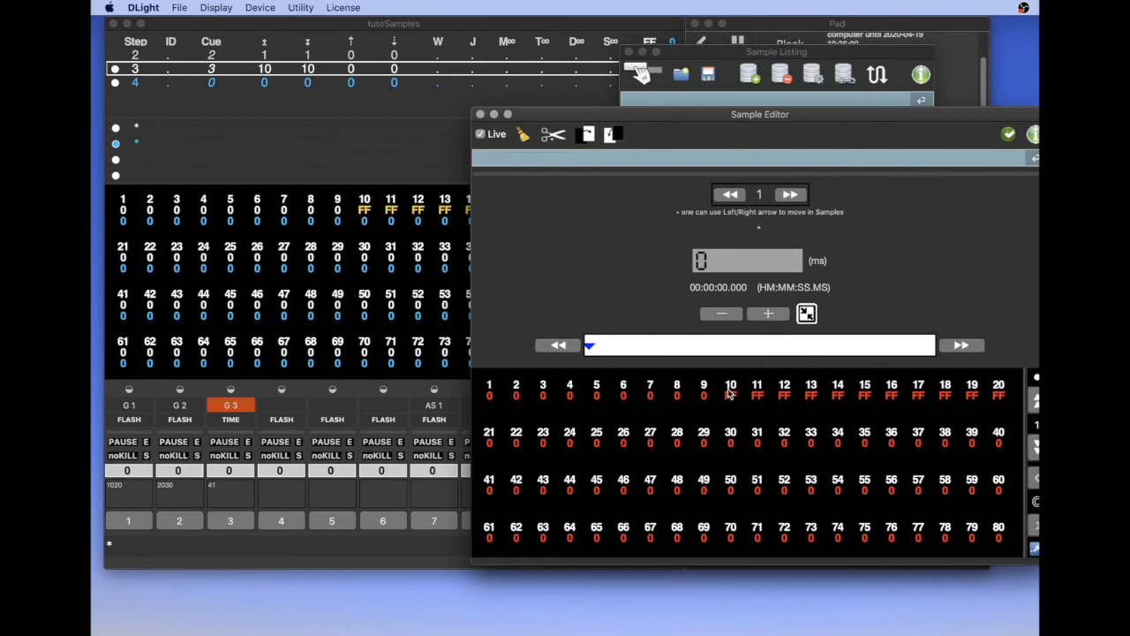
# Step: Mark all of sample 1 as the editing region and set channel 20 to 0 across it
pyautogui.click(999, 390)
pyautogui.moveTo(903, 120); pyautogui.dragTo(763, 100)
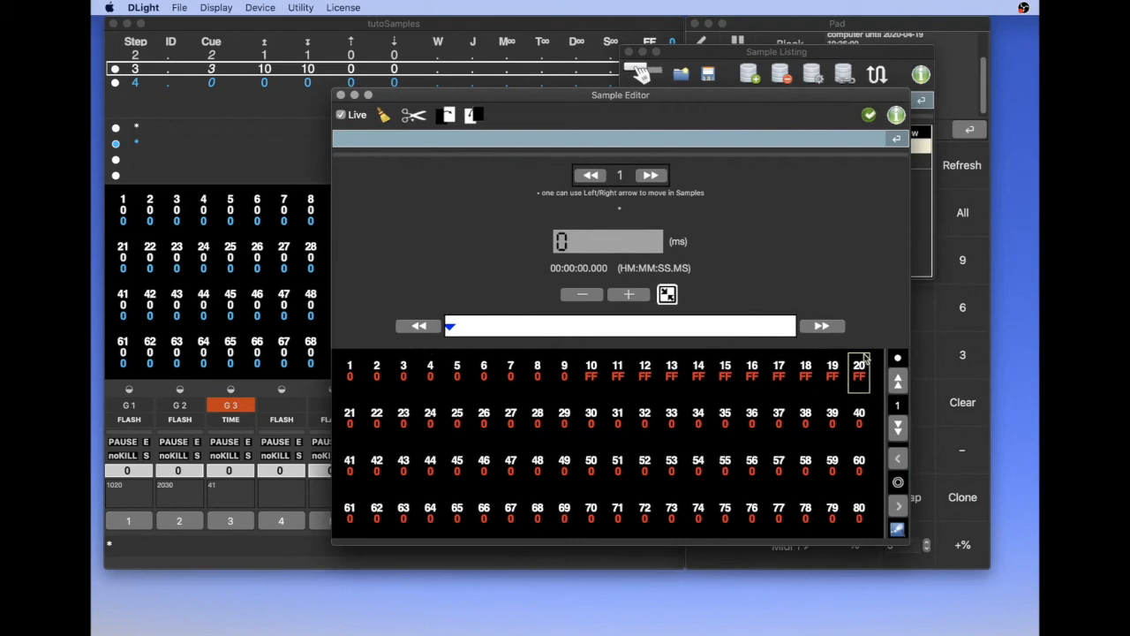
pyautogui.click(668, 295)
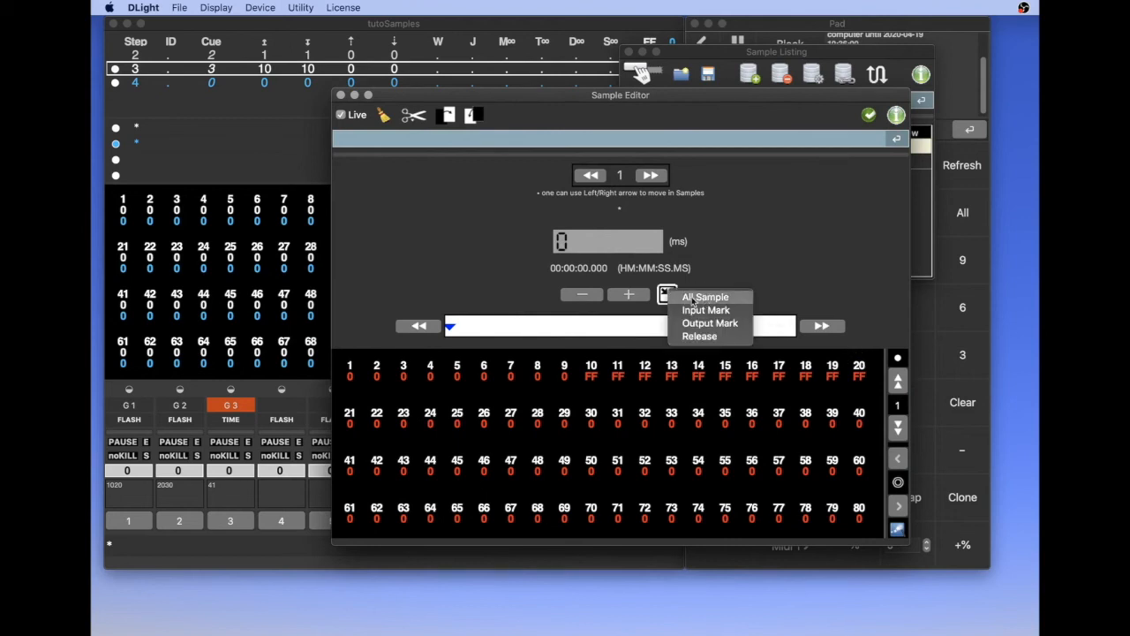
pyautogui.click(699, 298)
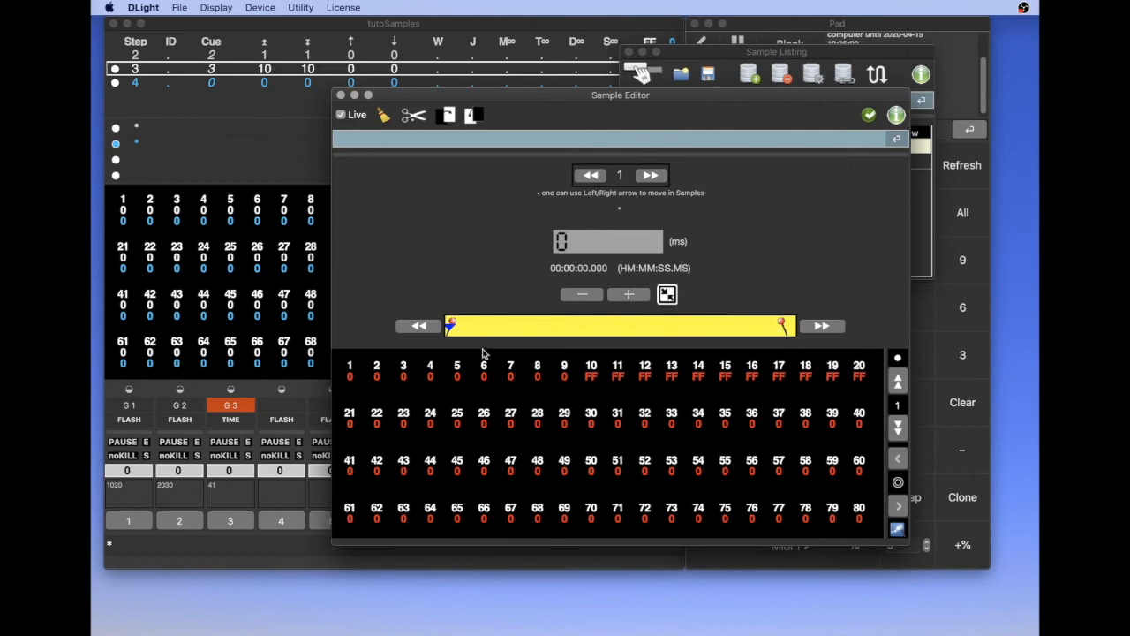
pyautogui.click(858, 370)
pyautogui.press('Return')
# Step: Rearrange the Sample Editor and Sample Listing windows, and scrub sample 1 to 26640 ms to check channel 20's level
pyautogui.moveTo(450, 326); pyautogui.dragTo(500, 330)
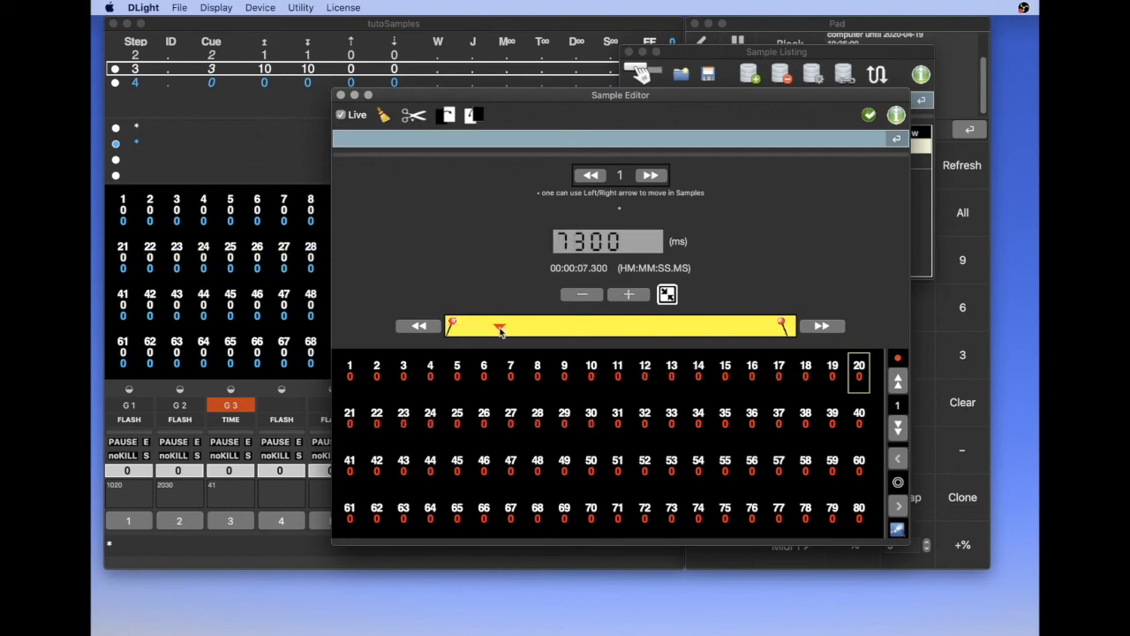
pyautogui.moveTo(781, 96); pyautogui.dragTo(606, 252)
pyautogui.moveTo(680, 51); pyautogui.dragTo(758, 46)
pyautogui.click(598, 247)
pyautogui.moveTo(598, 247); pyautogui.dragTo(590, 245)
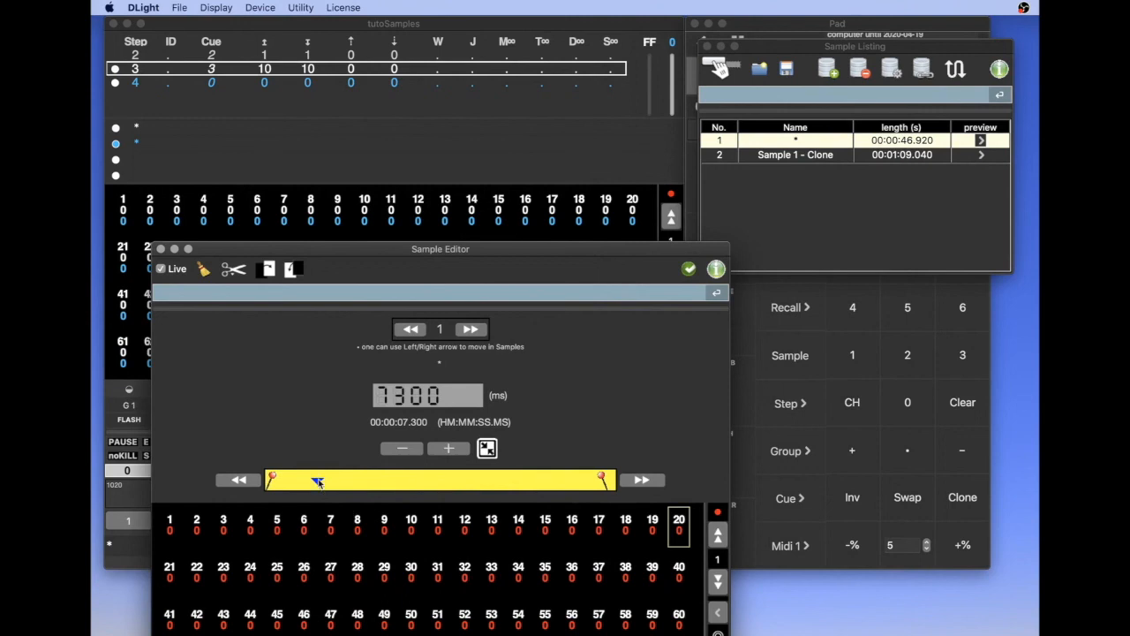
pyautogui.moveTo(331, 481); pyautogui.dragTo(459, 479)
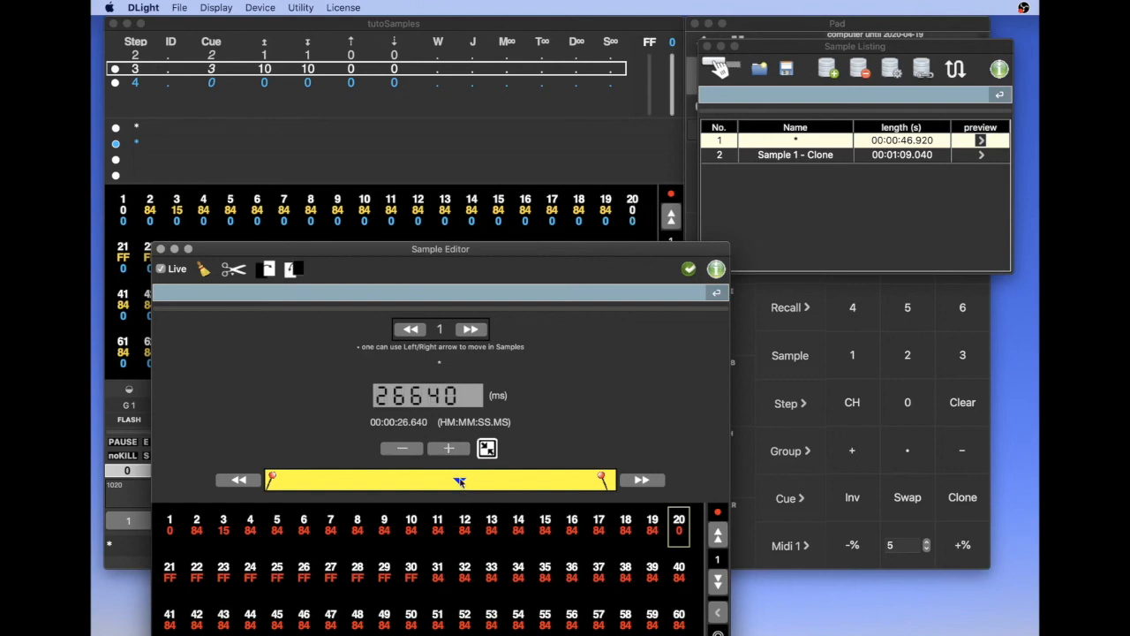
# Step: Scrub sample 1 to 30860 ms and update the sample with the edits made in the Sample Editor
pyautogui.moveTo(459, 480); pyautogui.dragTo(490, 479)
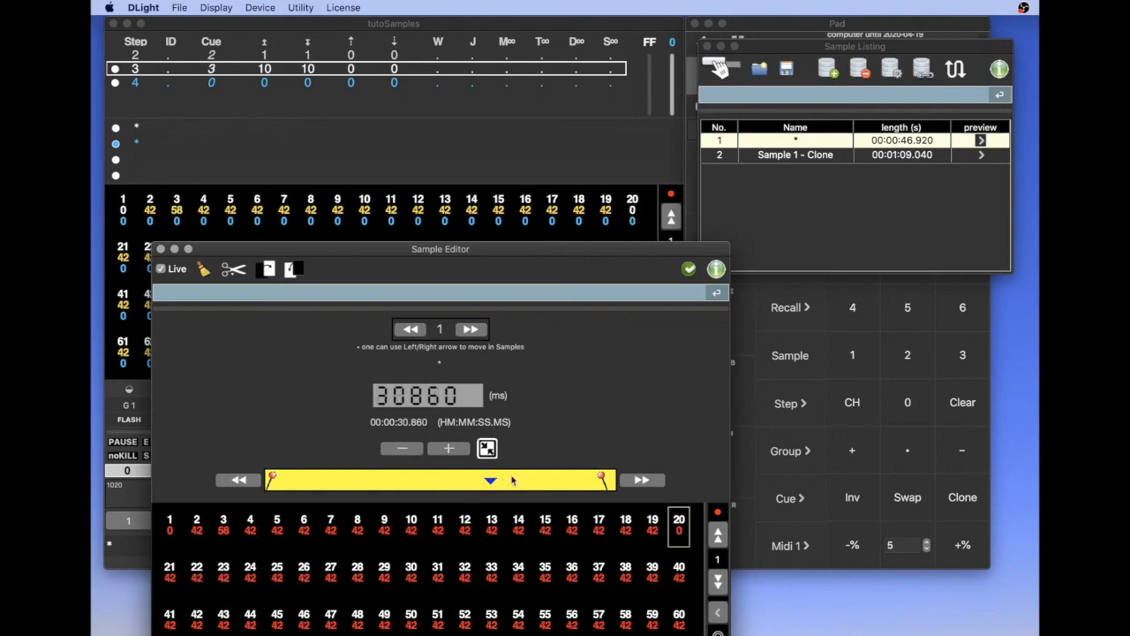
pyautogui.click(688, 268)
# Step: Turn off Live in the Sample Editor, and close both the Sample Editor and Sample Listing windows
pyautogui.moveTo(648, 252)
pyautogui.mouseDown()
pyautogui.moveTo(673, 231)
pyautogui.moveTo(662, 241)
pyautogui.mouseUp()
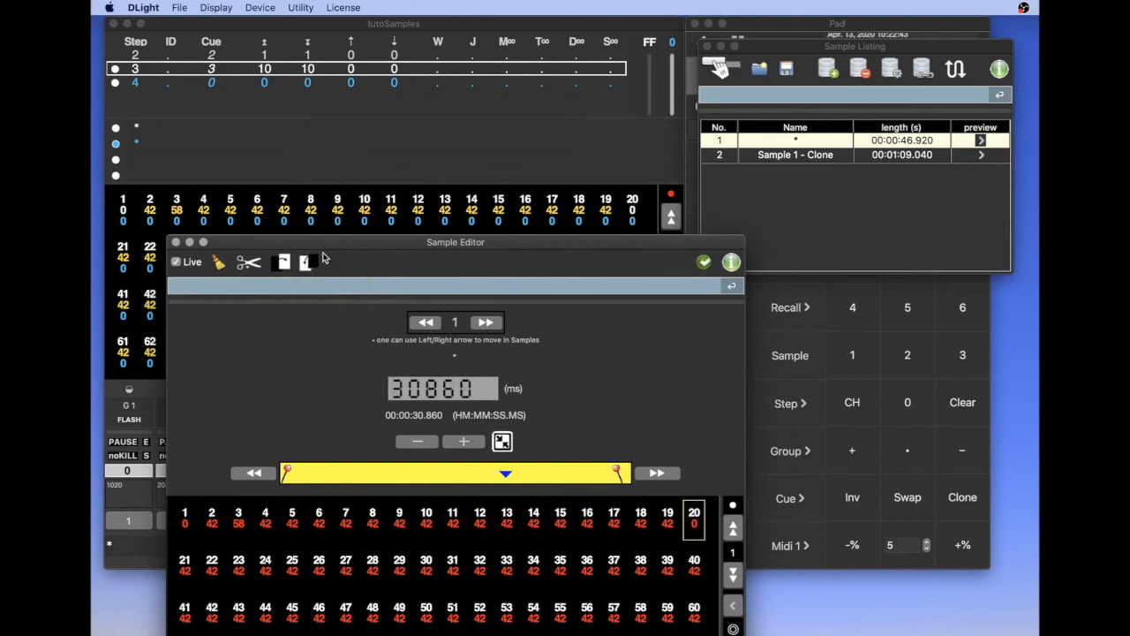
pyautogui.moveTo(322, 242); pyautogui.dragTo(344, 202)
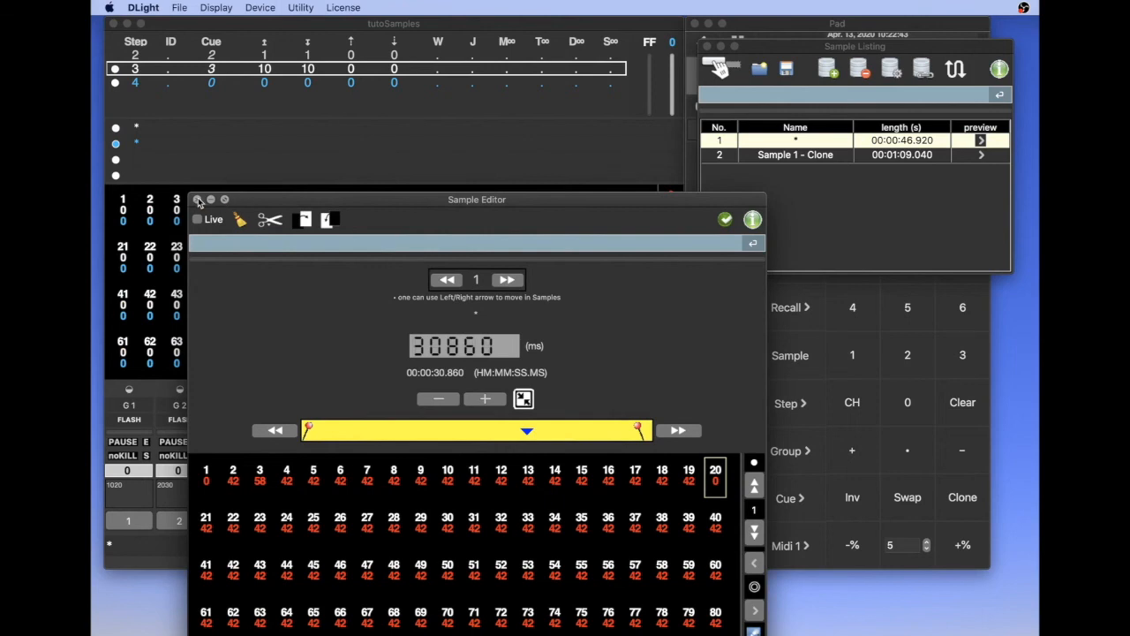
pyautogui.click(199, 201)
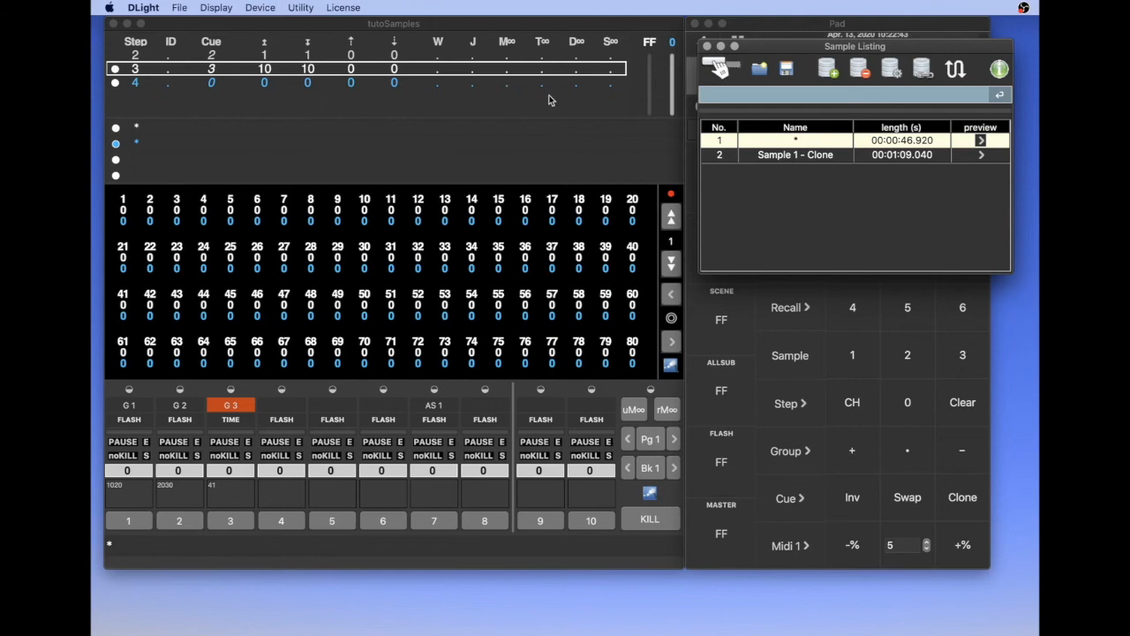
pyautogui.moveTo(779, 49); pyautogui.dragTo(439, 149)
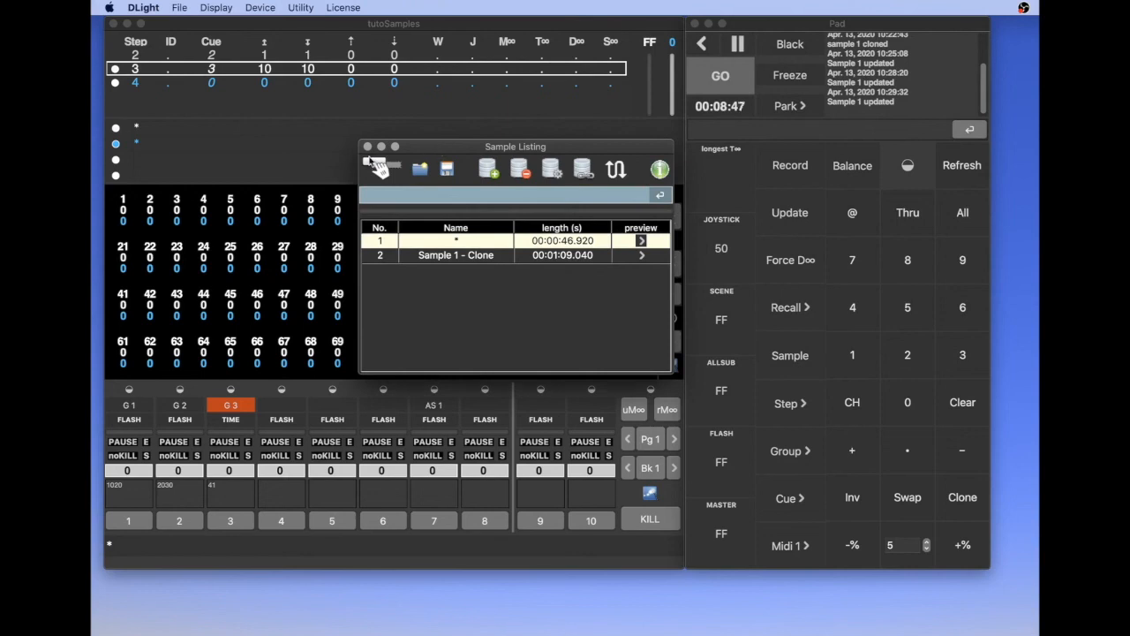
pyautogui.click(369, 146)
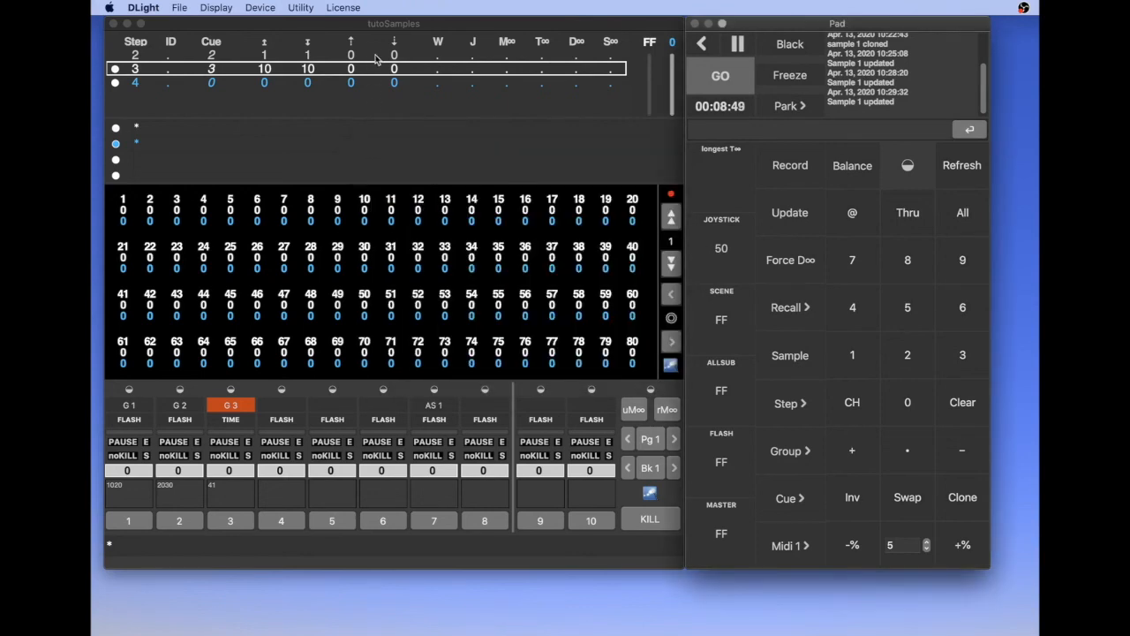